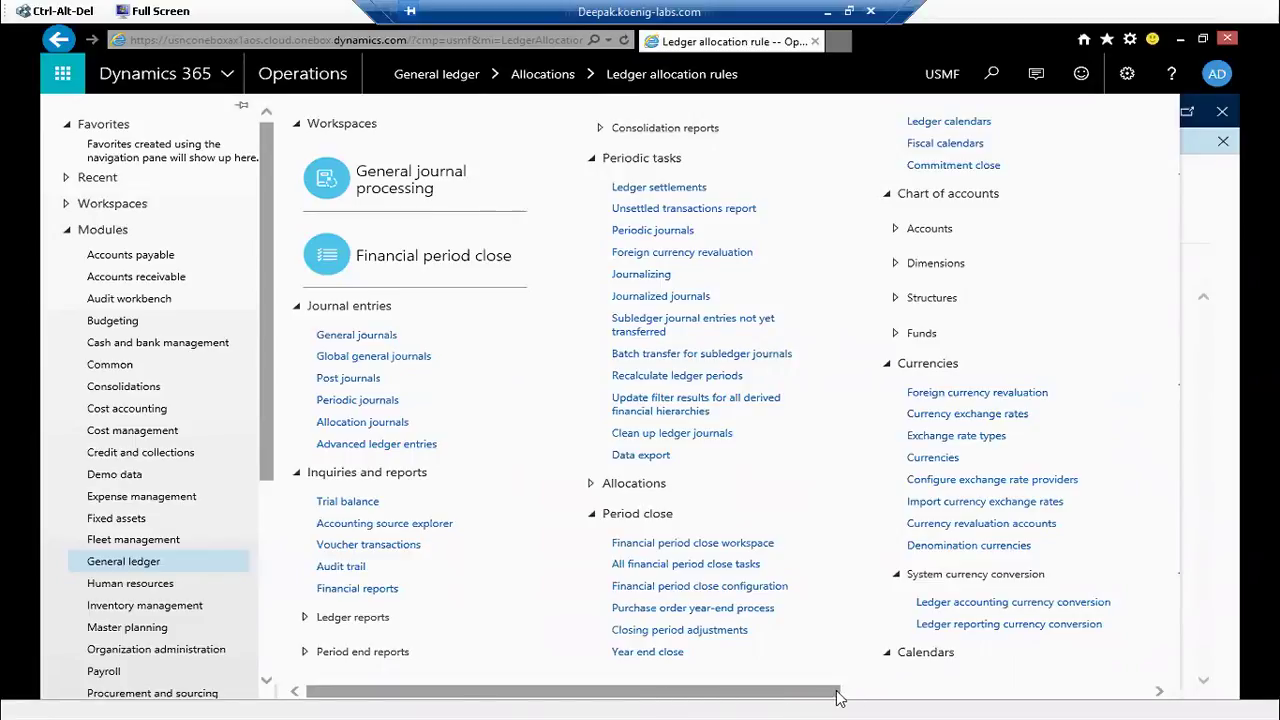
Scroll the General ledger menu left and expand Allocations to list ledger allocation rules and basis.
scroll(790, 481, down, 2)
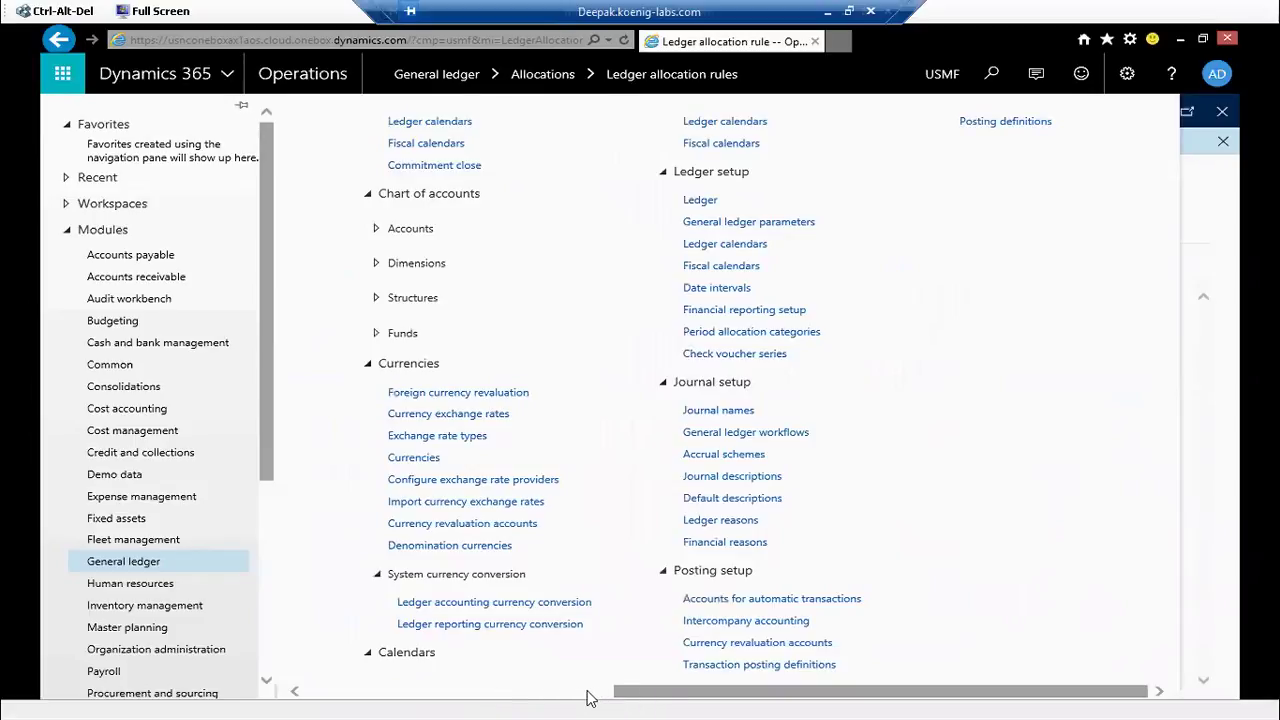
scroll(588, 697, left, 3)
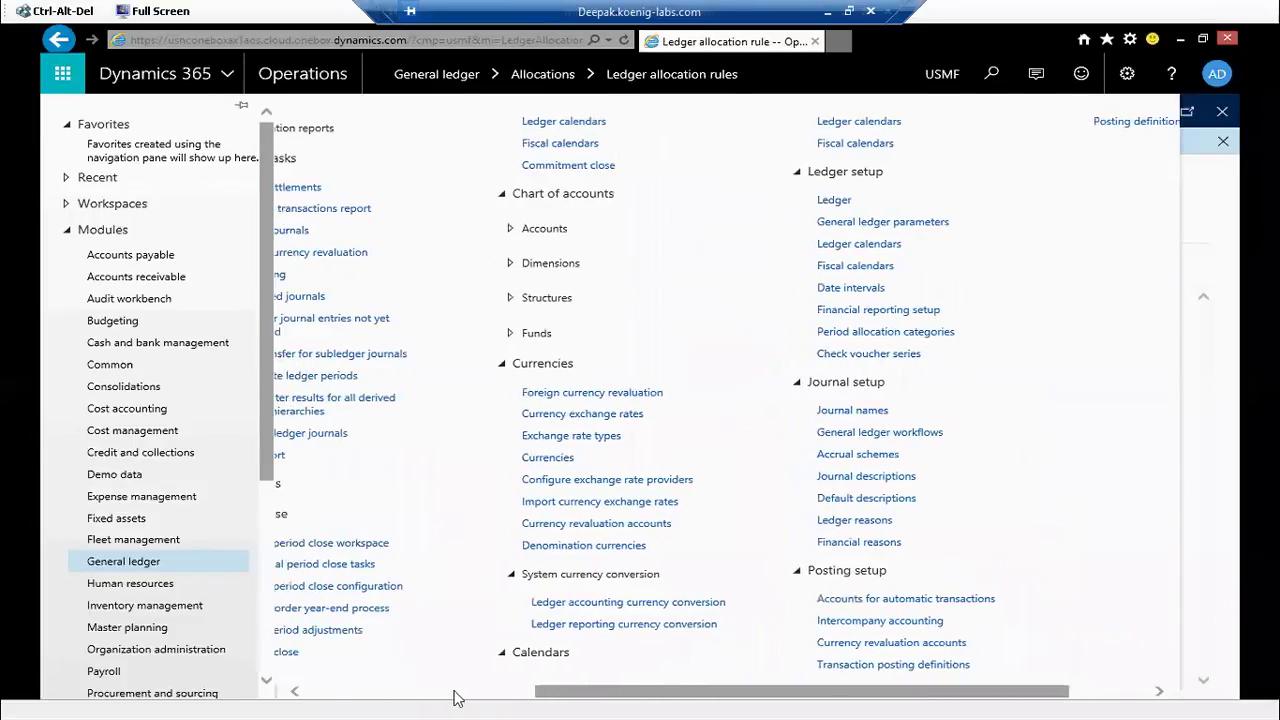
scroll(453, 697, left, 3)
scroll(365, 580, left, 3)
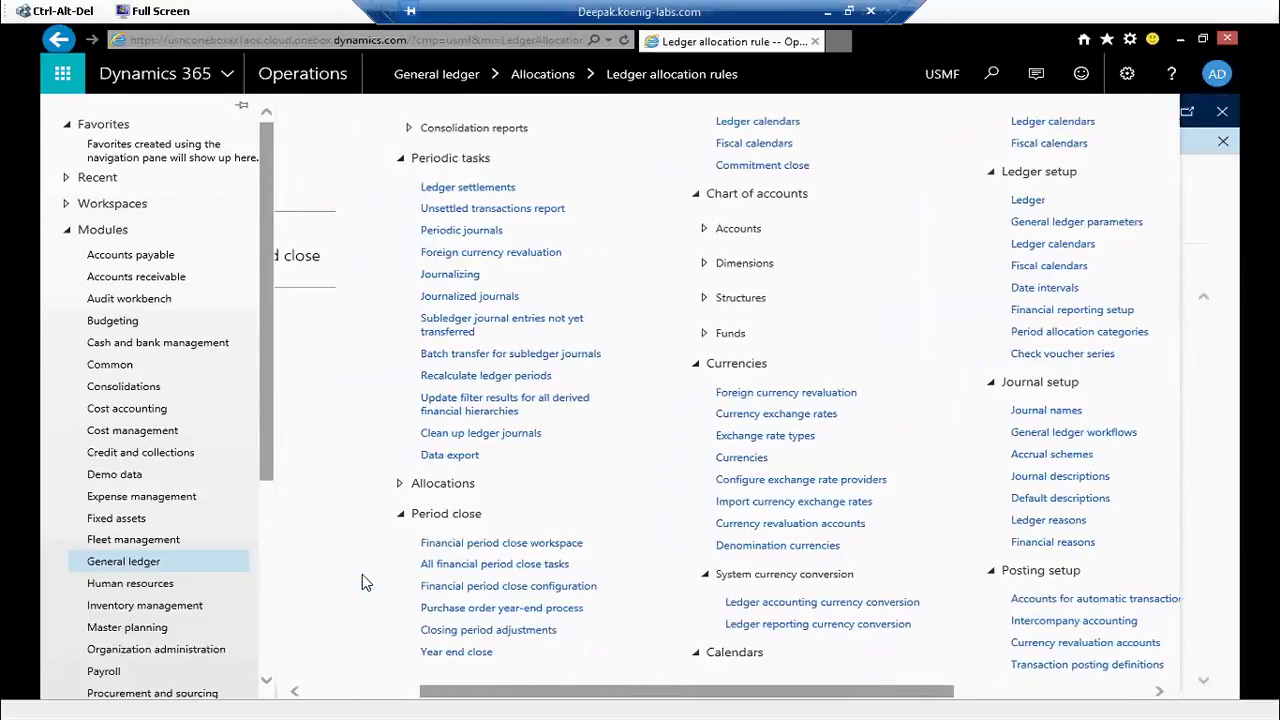
scroll(362, 574, left, 3)
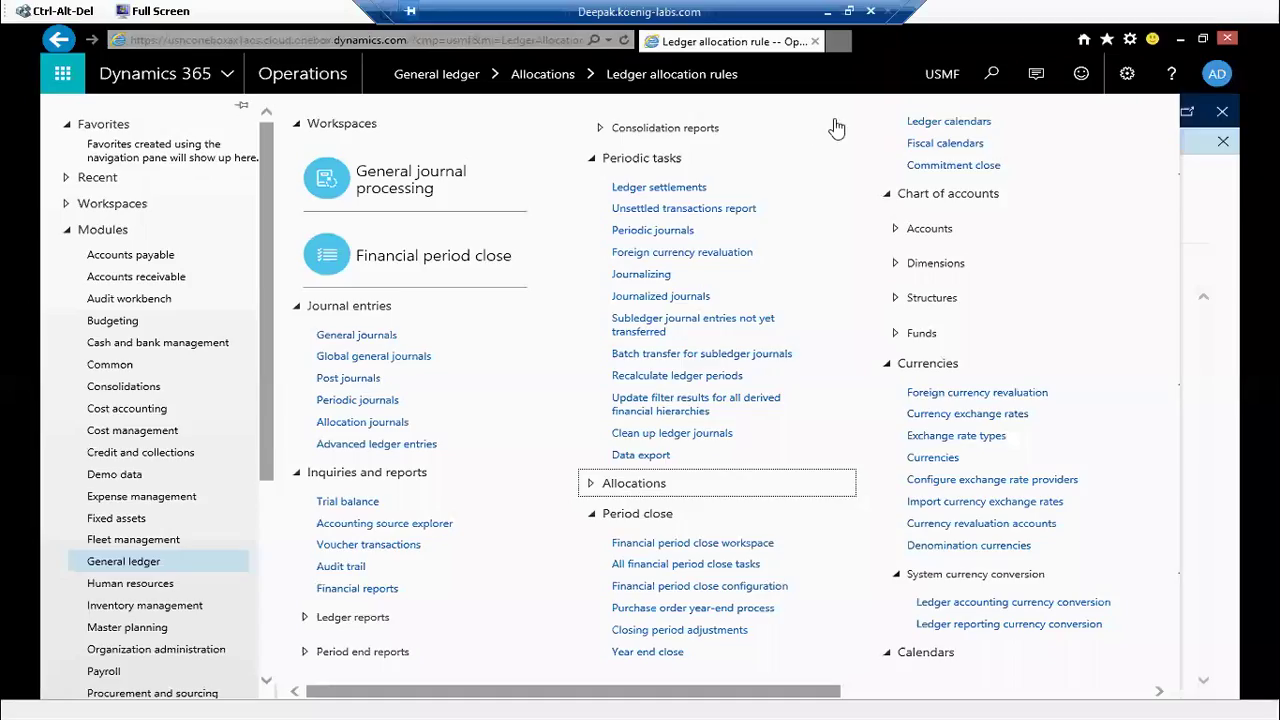
click(591, 483)
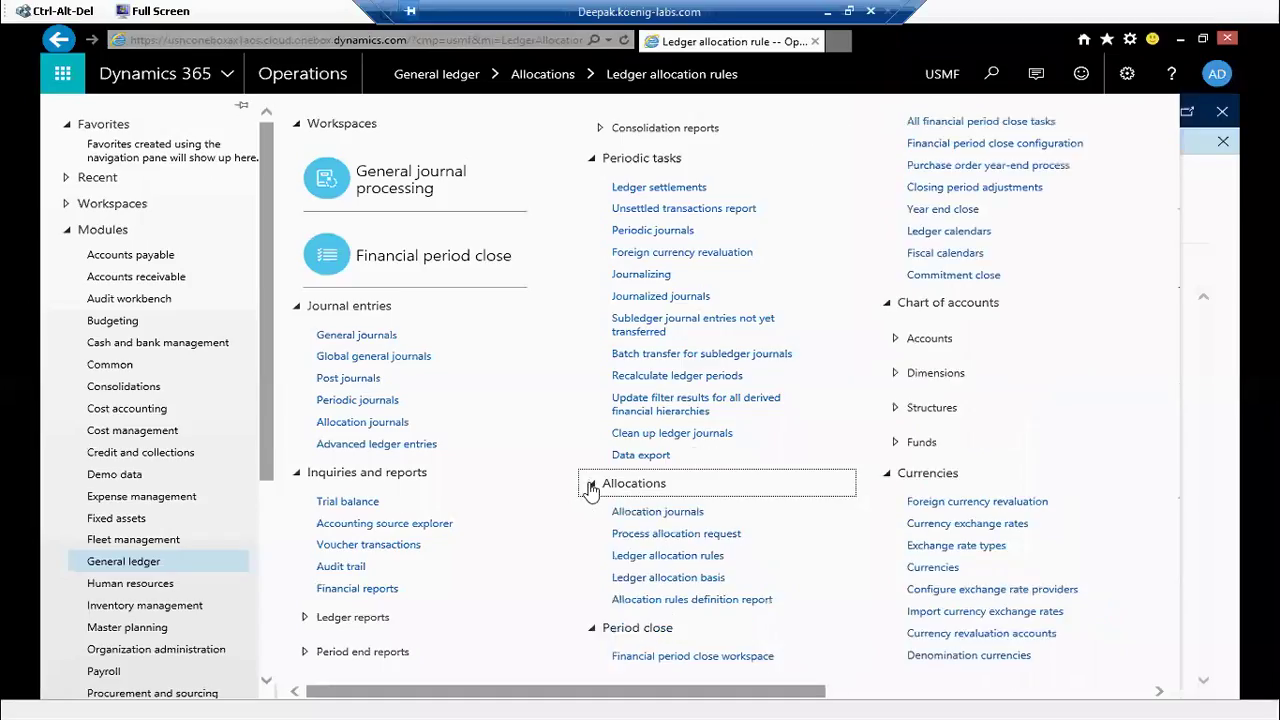
Open Ledger allocation rules and view the Advert rule's General settings, showing allocation method Basis.
click(658, 566)
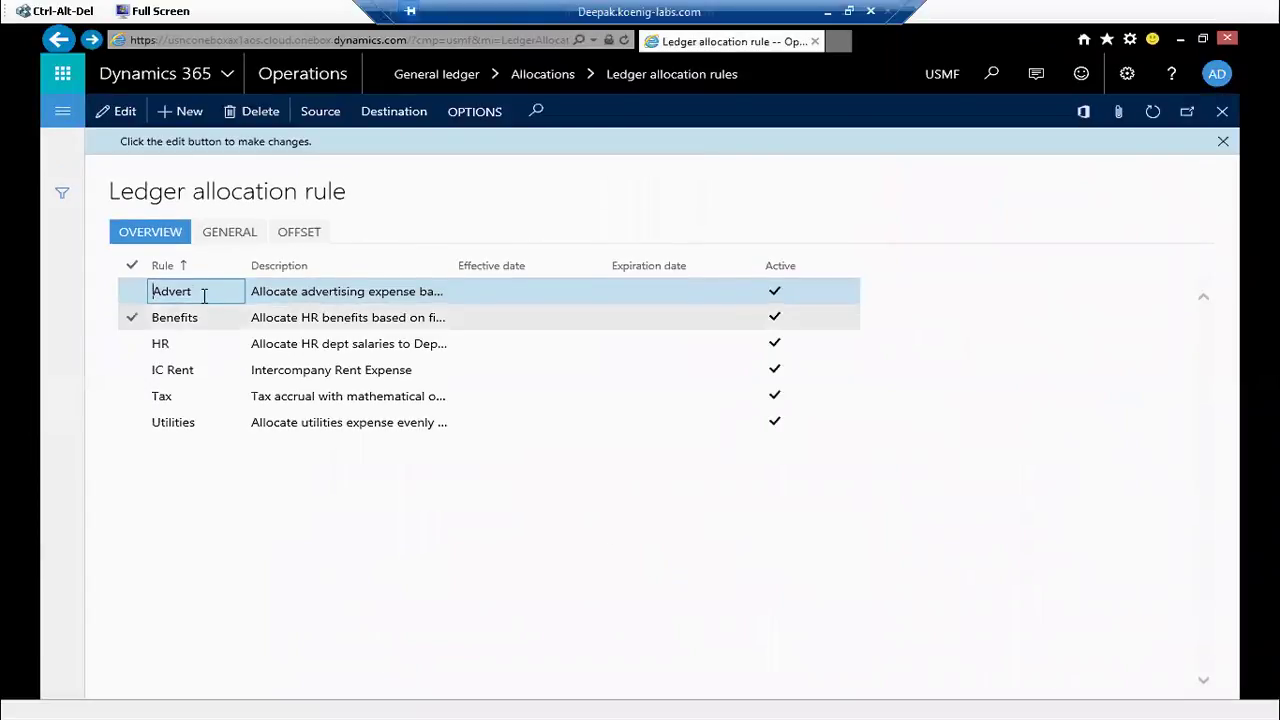
click(508, 291)
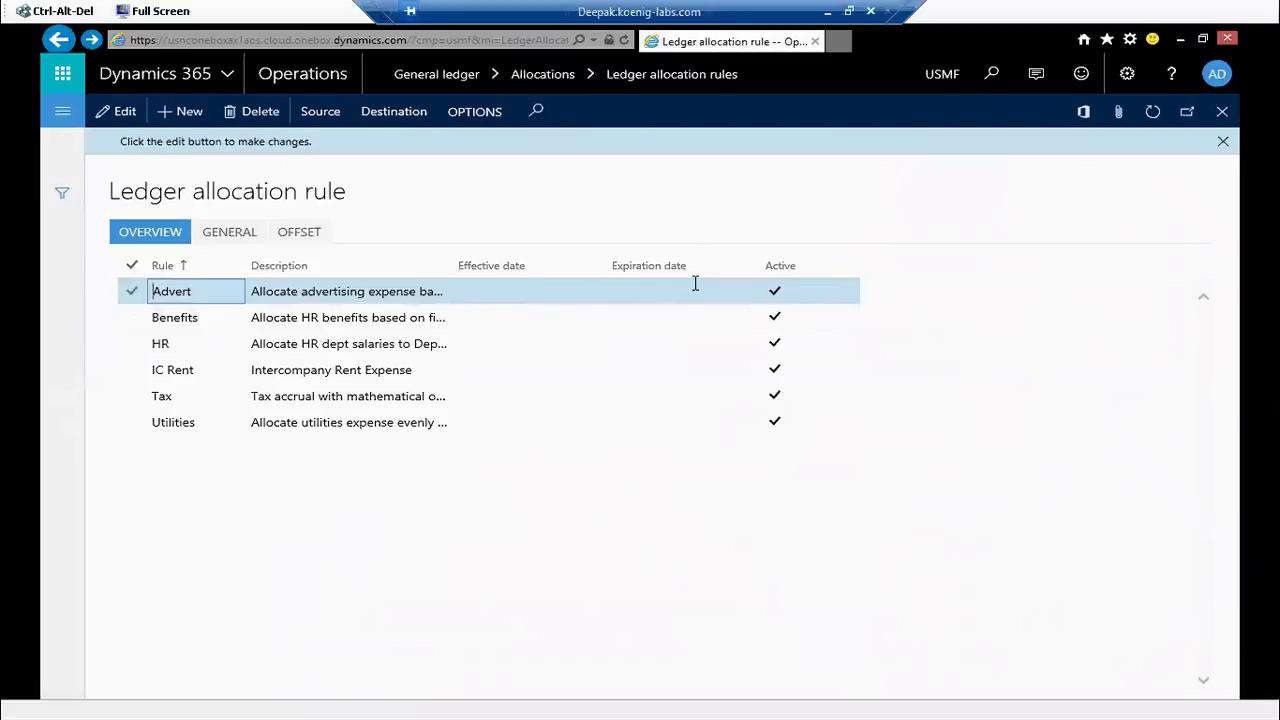
click(219, 237)
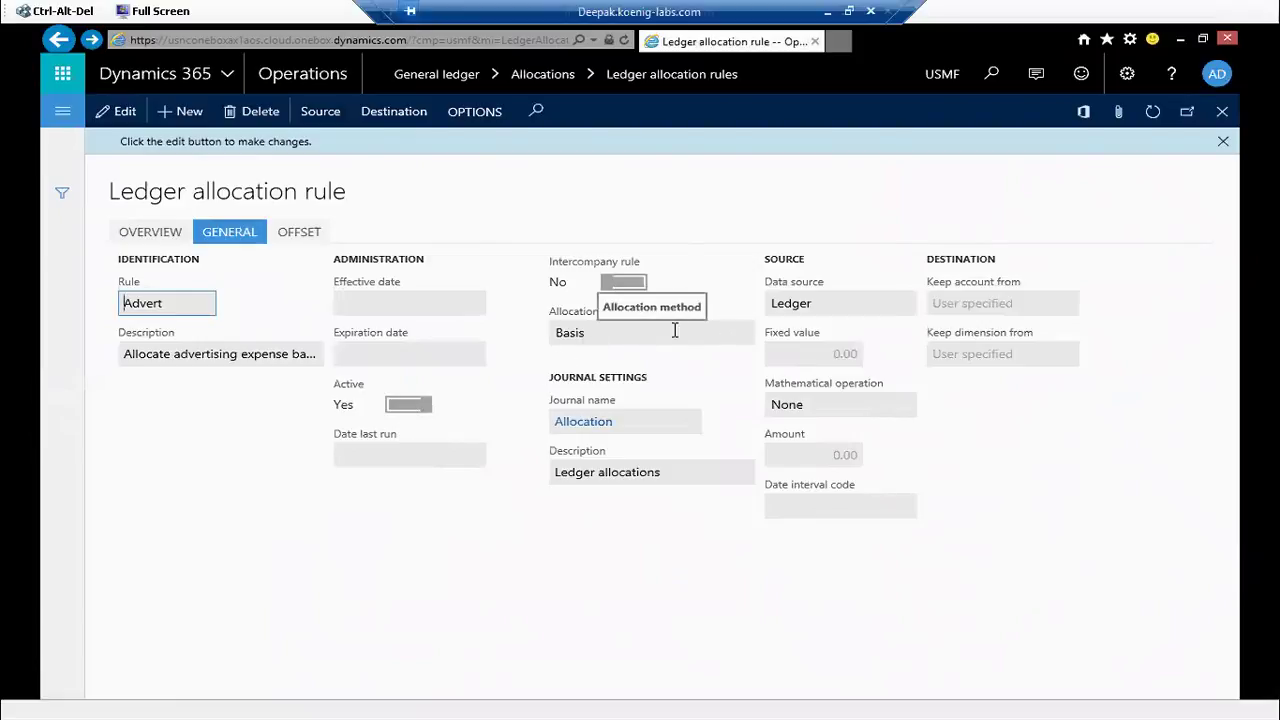
Edit the Advert rule, keeping Basis as allocation method and Allocation as journal name.
click(115, 111)
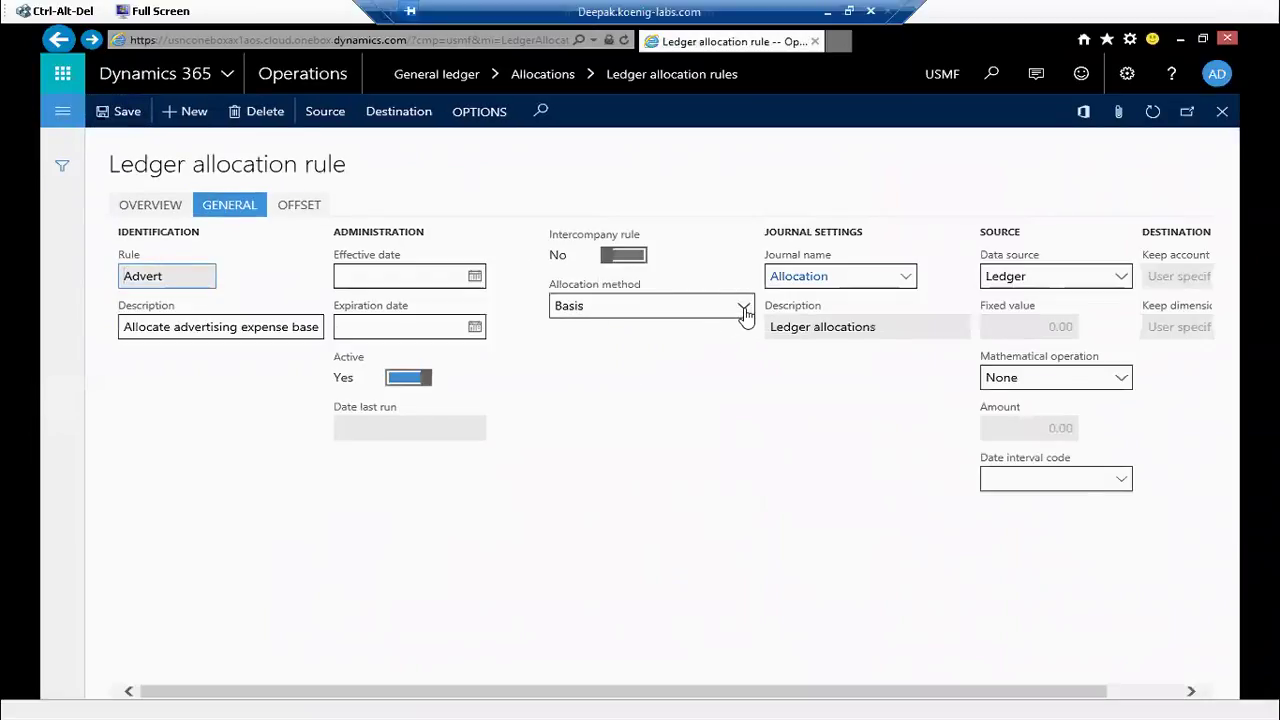
click(743, 308)
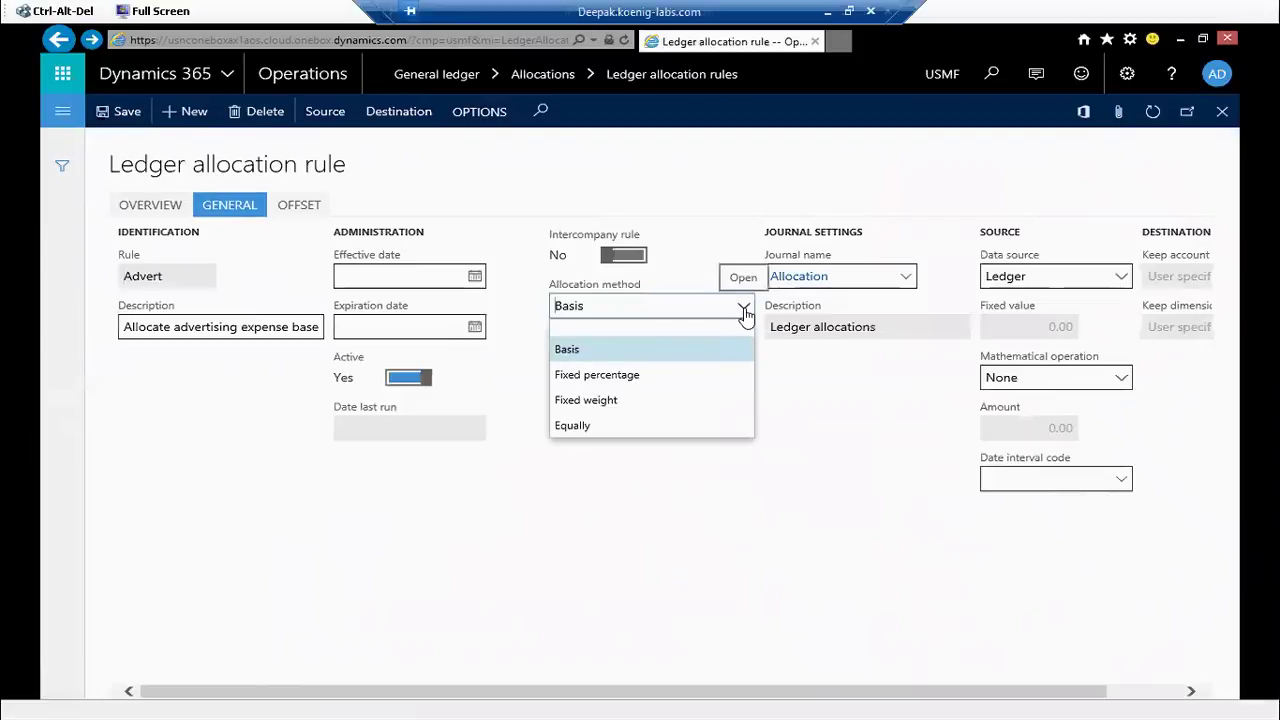
click(745, 310)
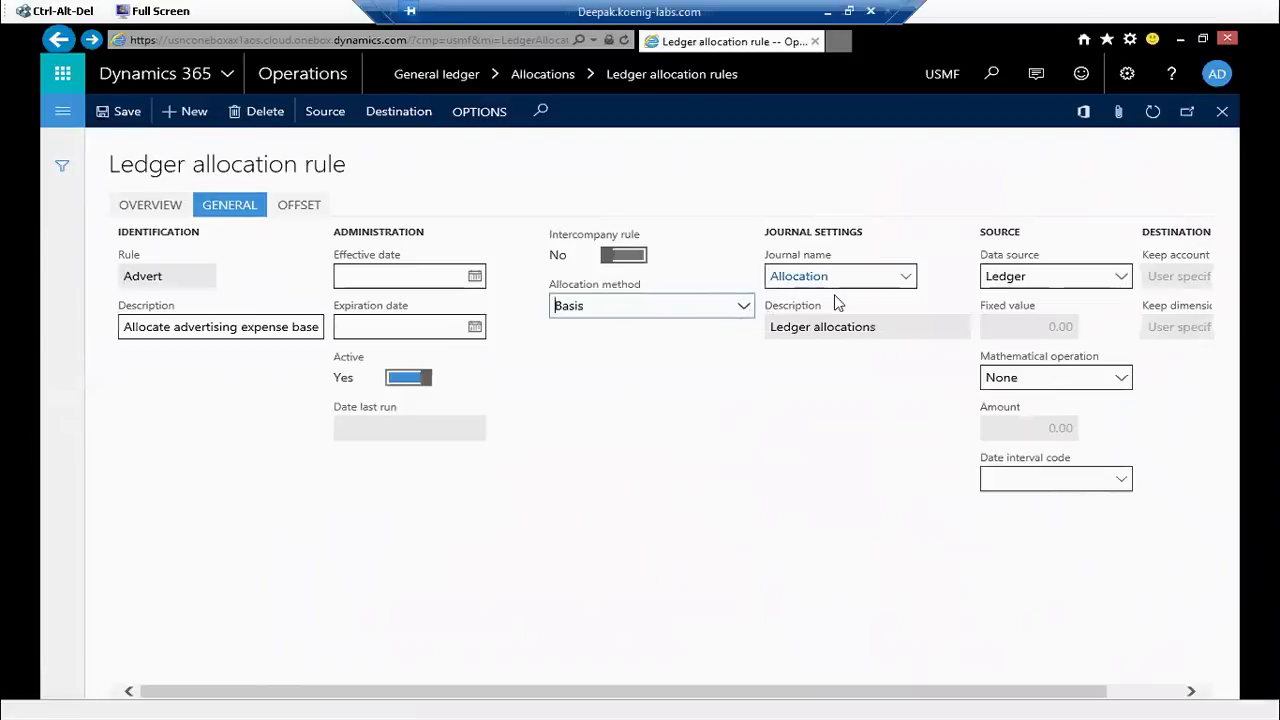
click(906, 279)
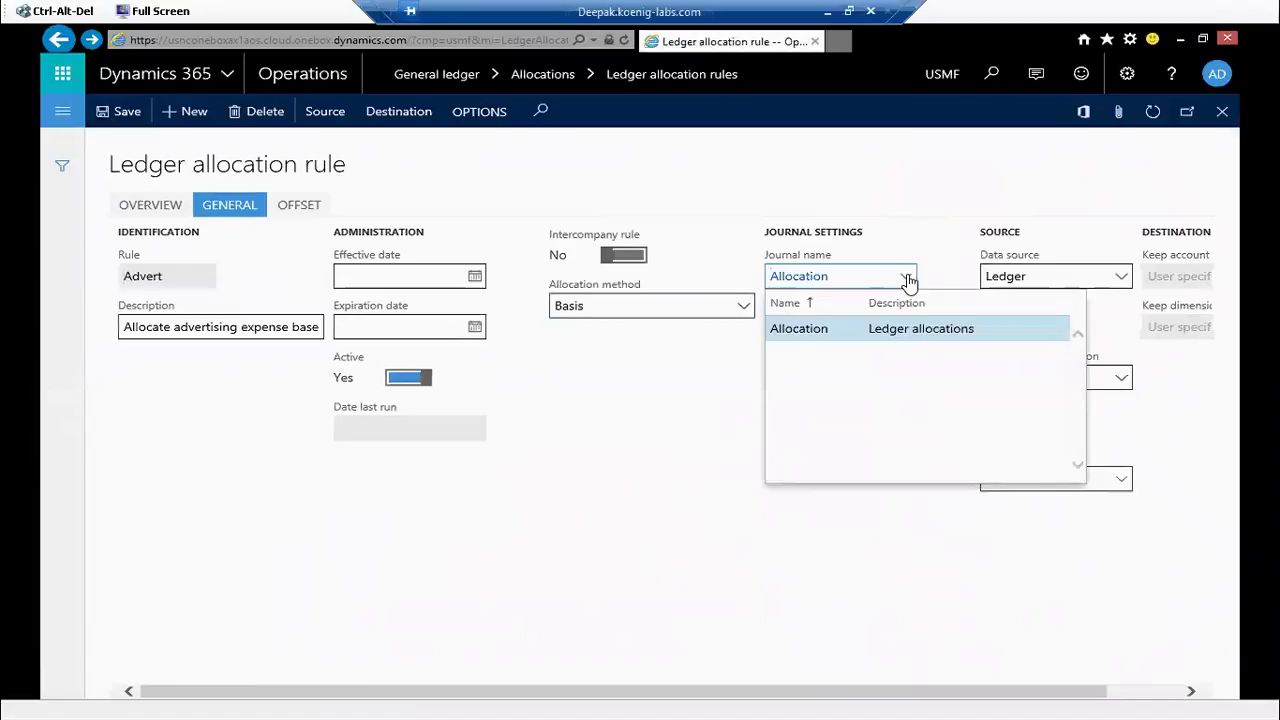
click(906, 279)
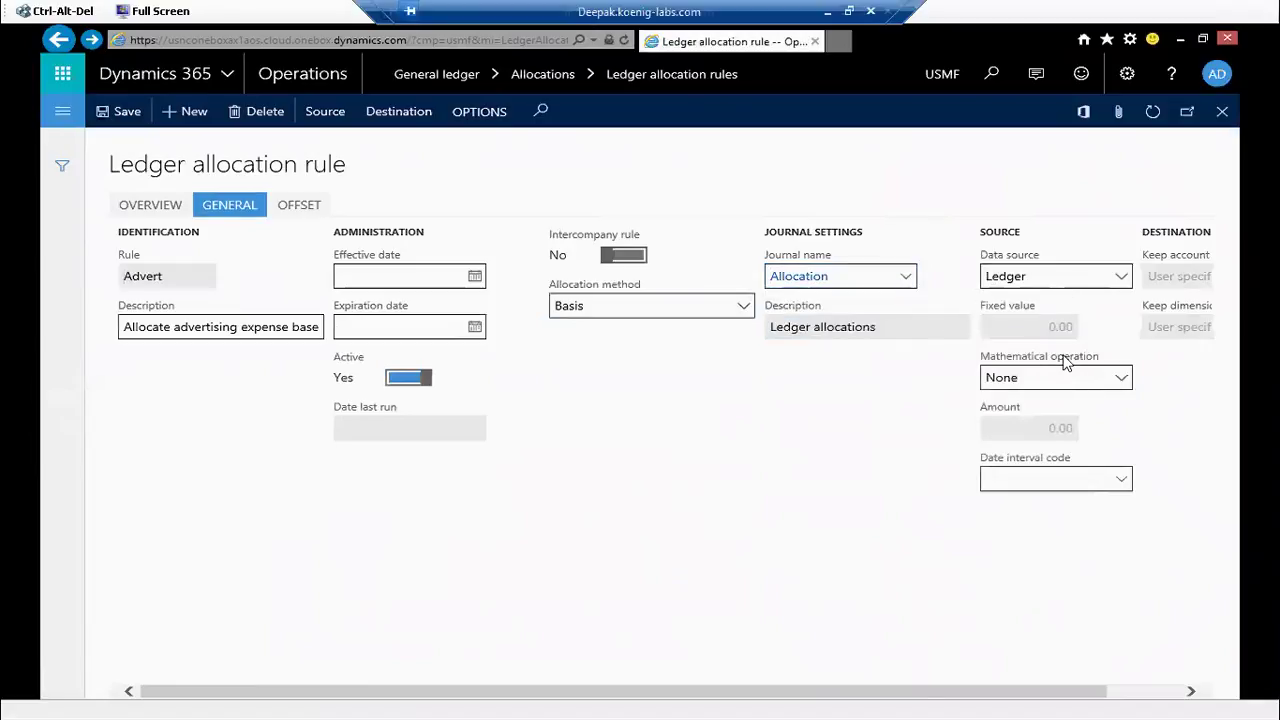
Review the Advert rule's offset settings and its source criteria, main account 601300.
mouse_move(1066, 362)
click(290, 207)
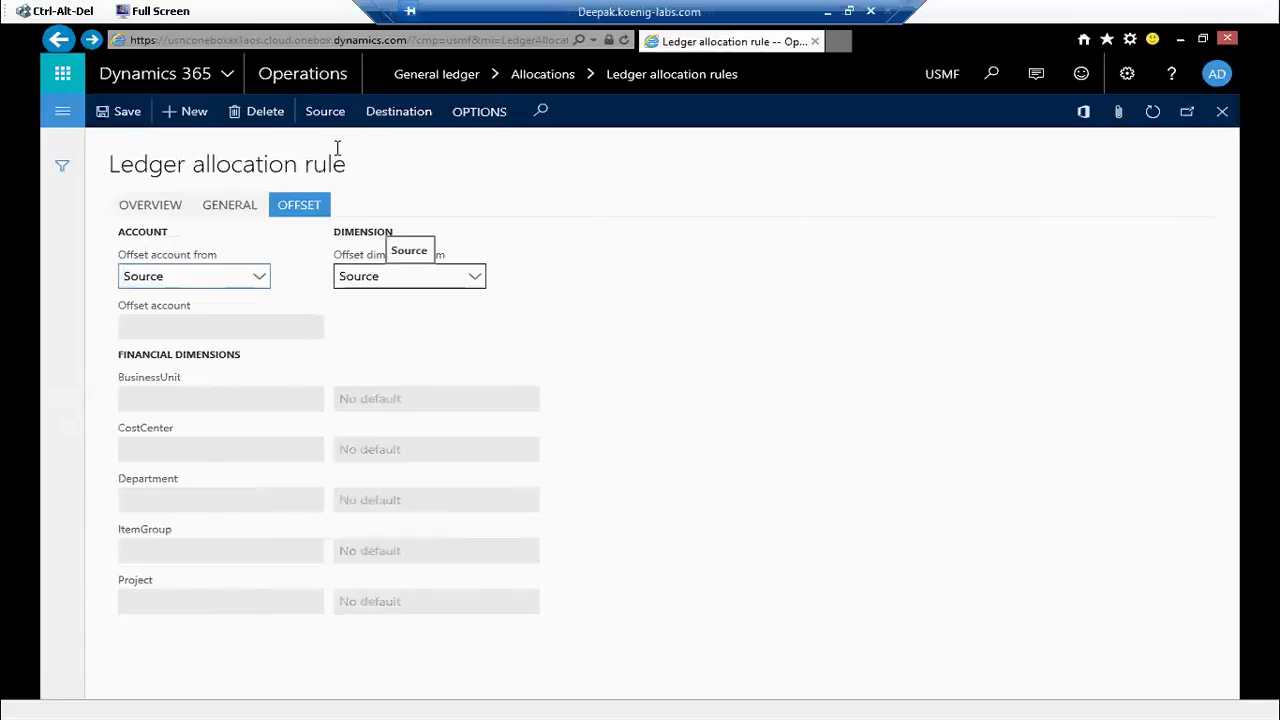
click(325, 112)
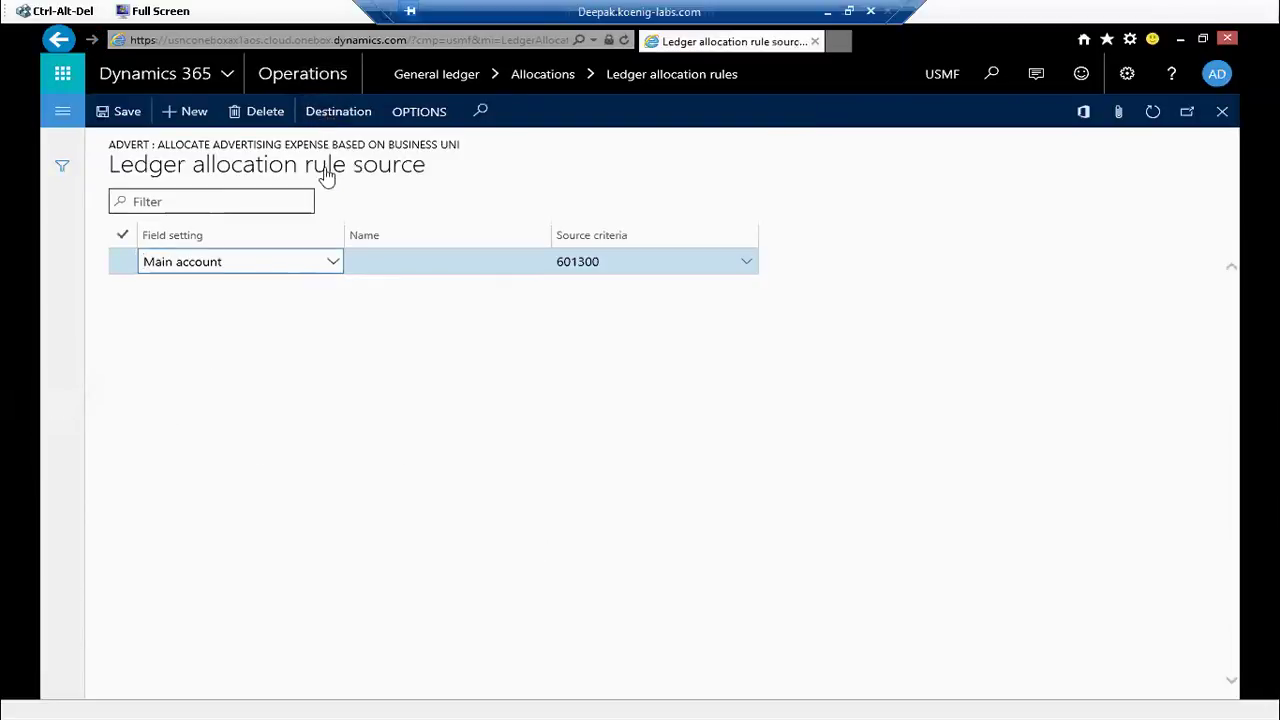
Keep 601300 Advertising Expense as the source account and show the rule's destination lines.
click(623, 261)
click(745, 264)
click(745, 264)
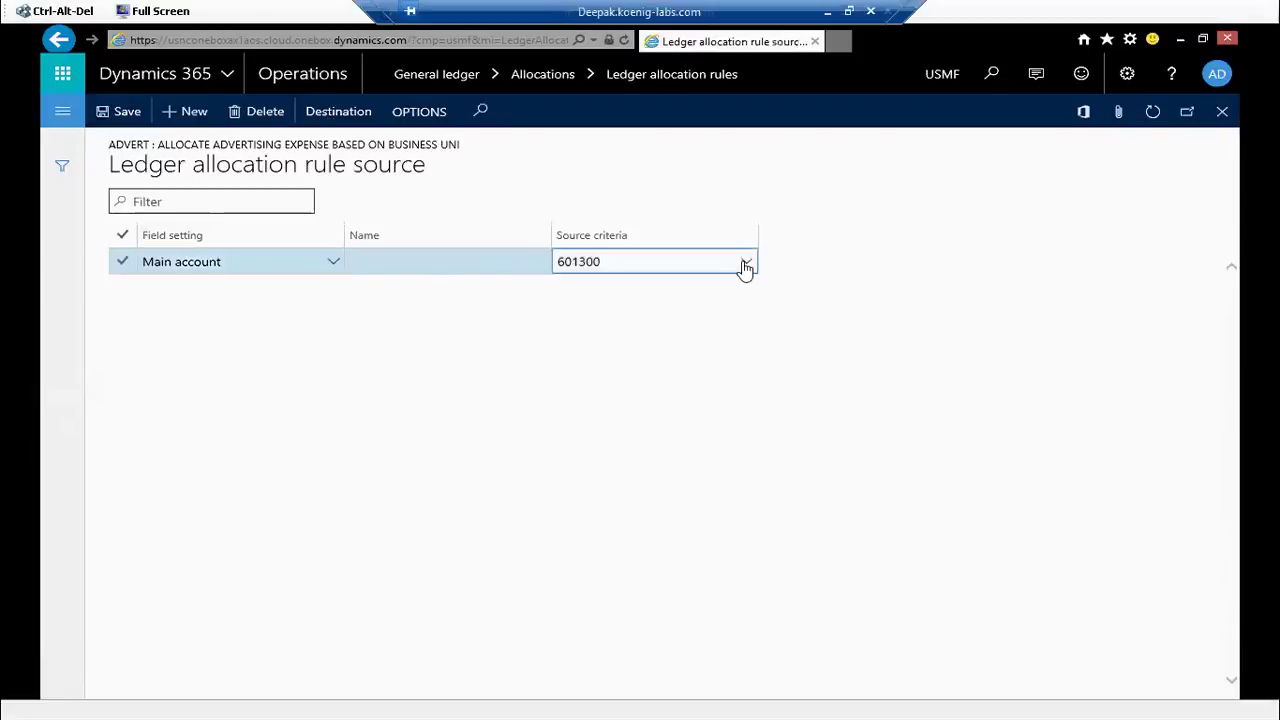
click(745, 264)
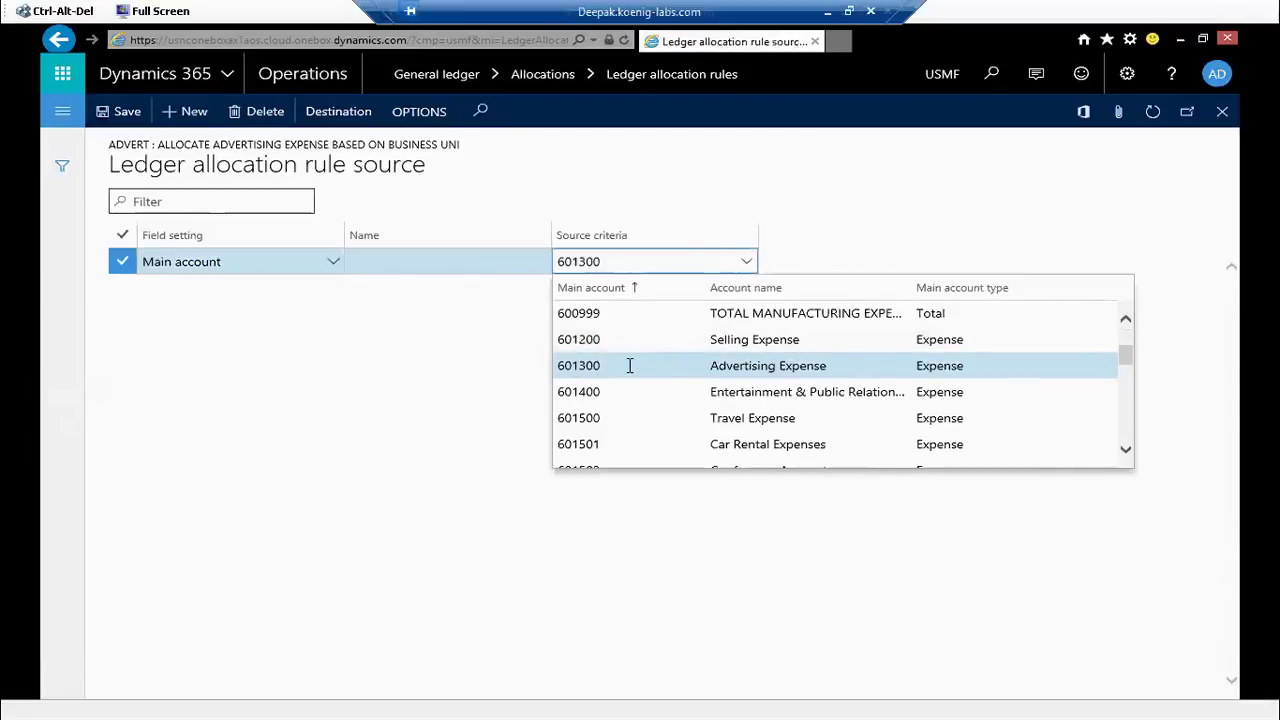
click(323, 117)
click(323, 112)
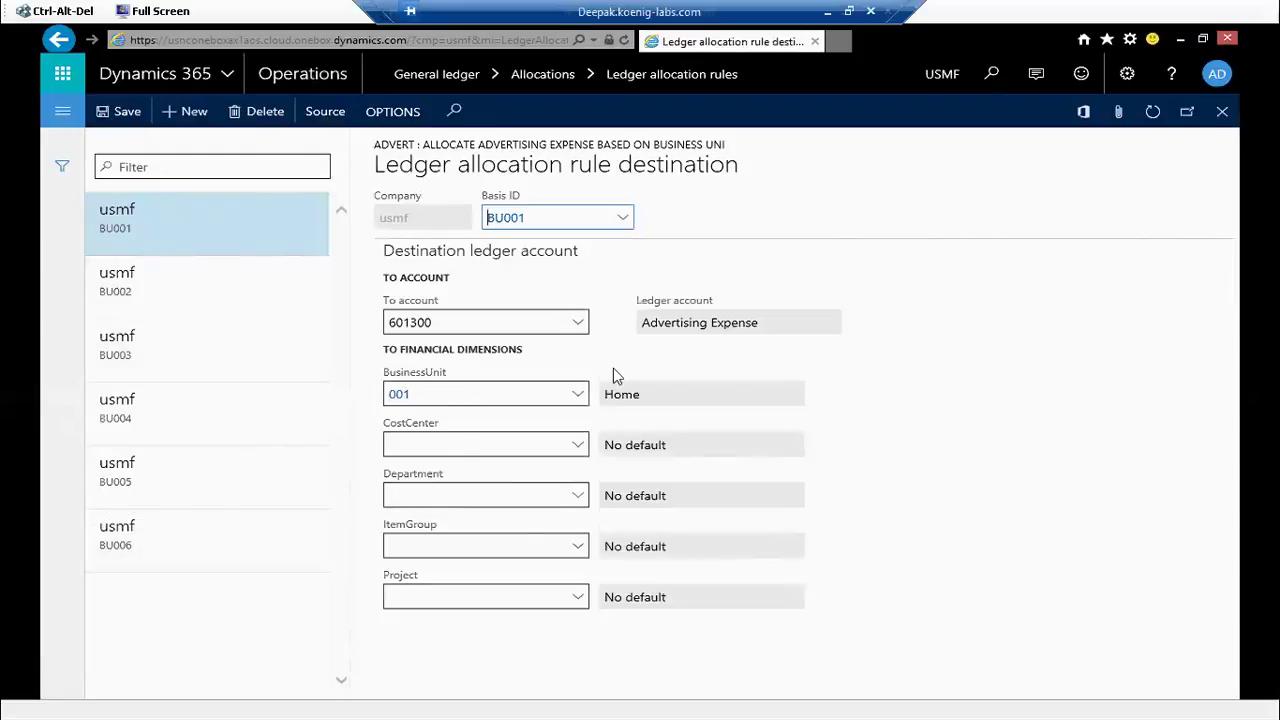
Inspect destination lines BU002 through BU006, all to account 601300, then return to BU001.
click(158, 284)
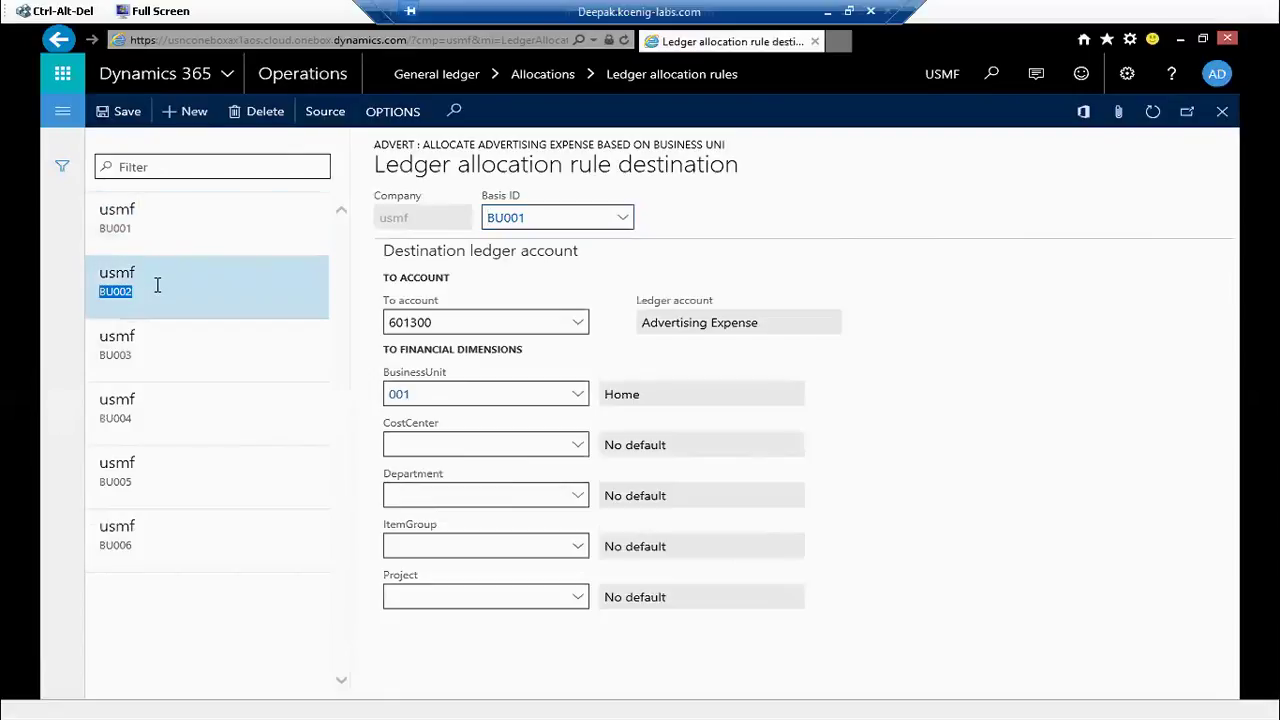
click(158, 349)
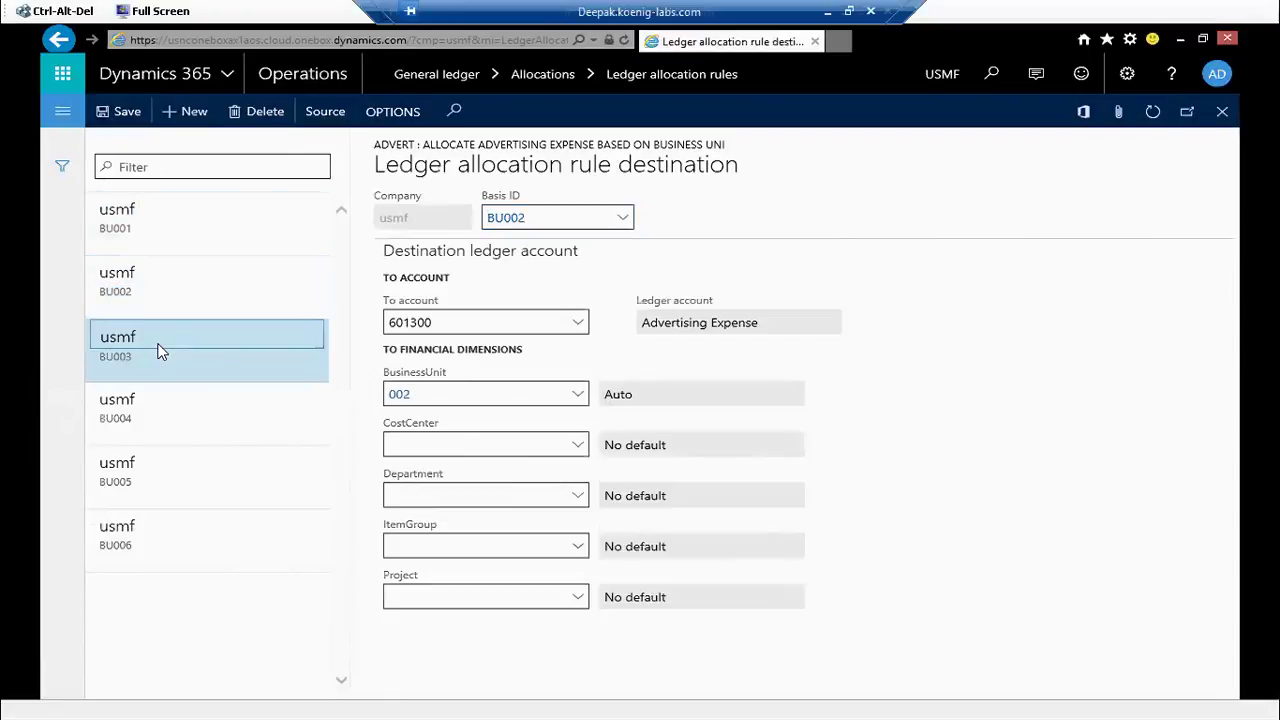
click(111, 410)
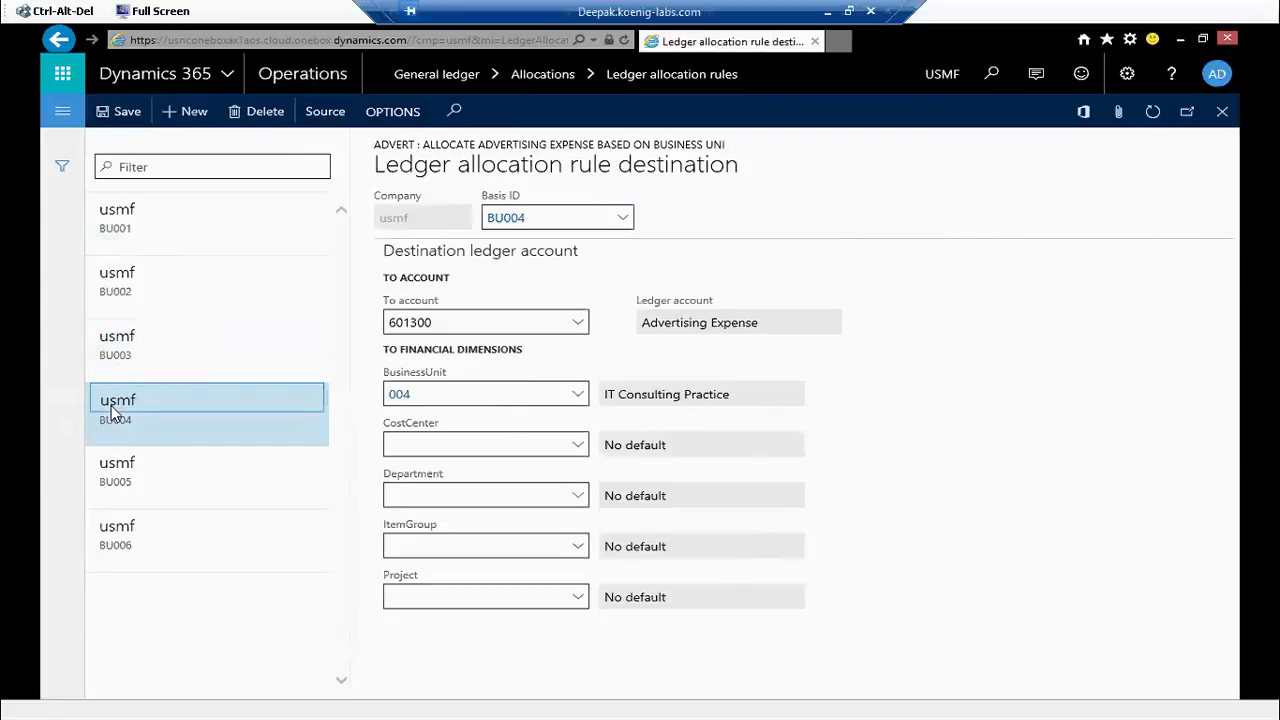
click(118, 482)
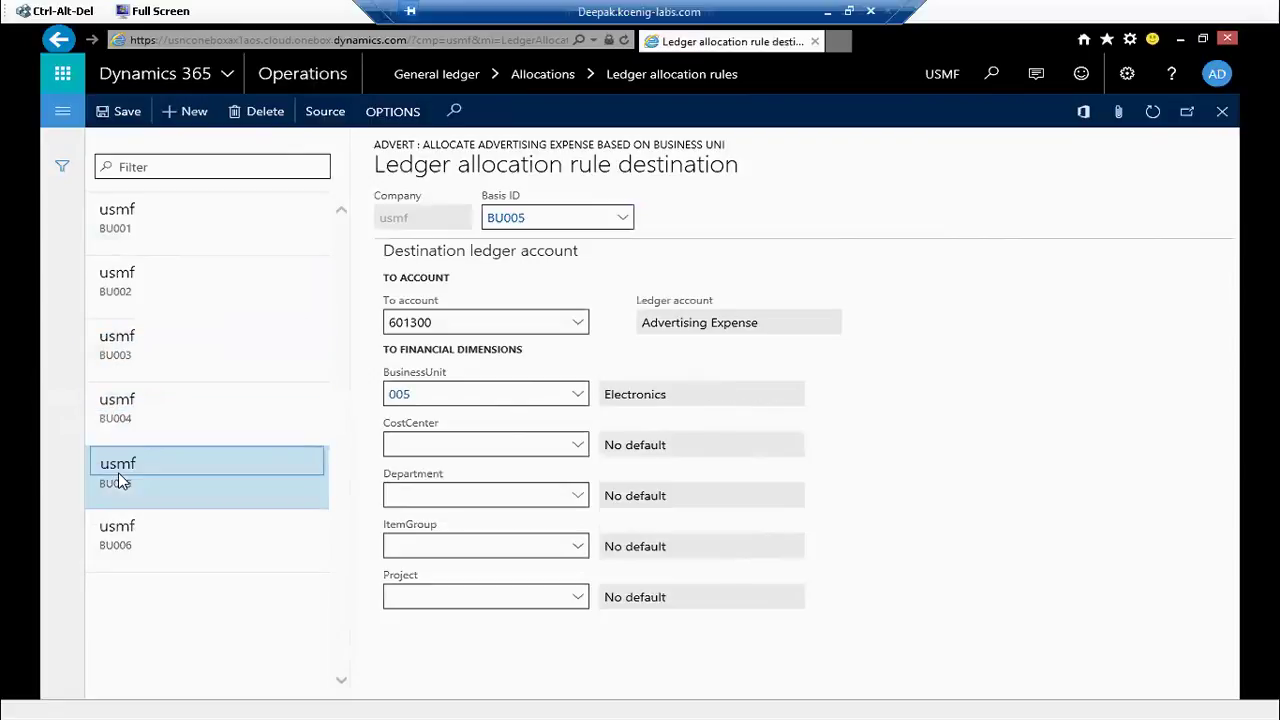
click(132, 540)
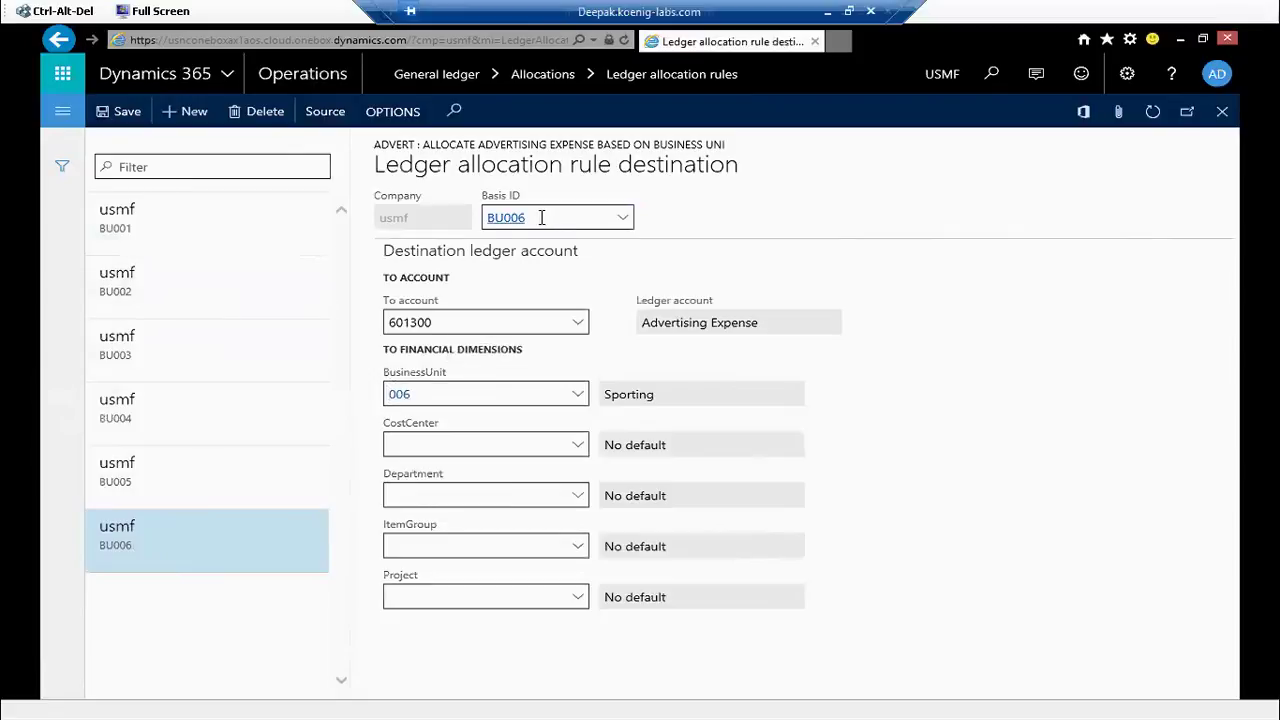
click(154, 218)
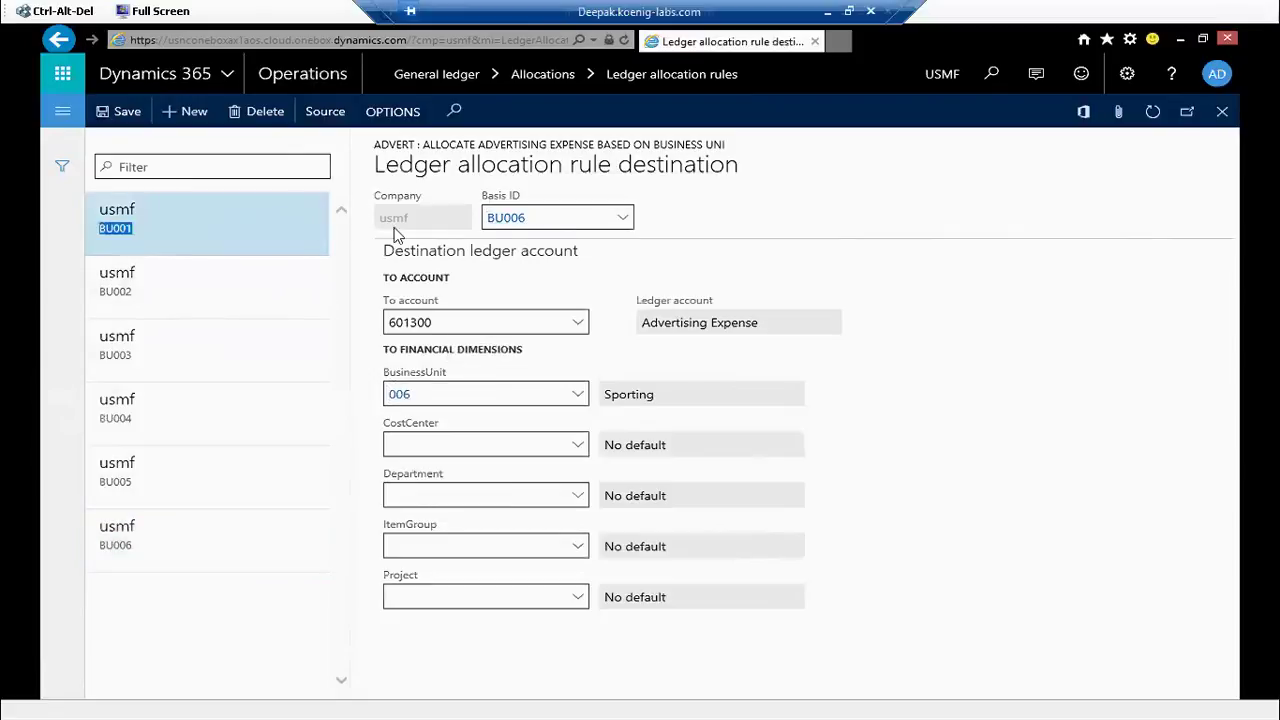
Open BU001's allocation basis record, Sales - Home, without changing its basis ID.
click(548, 226)
right_click(548, 226)
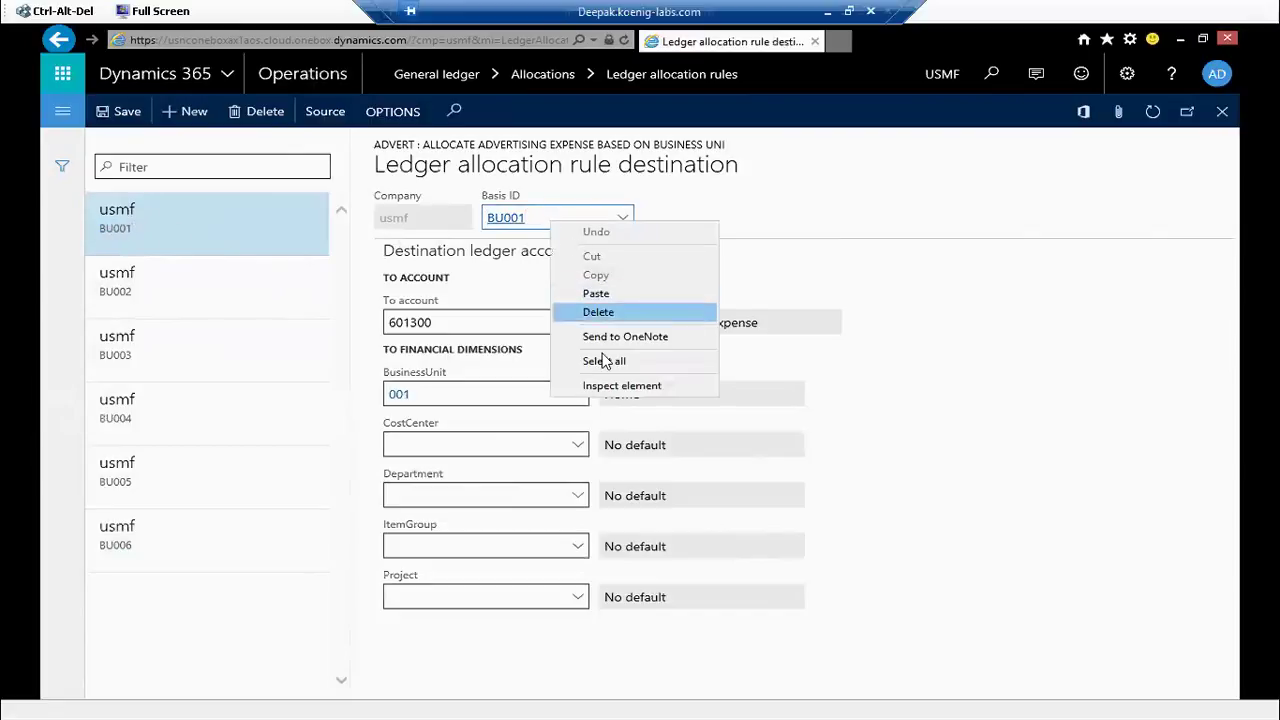
click(509, 223)
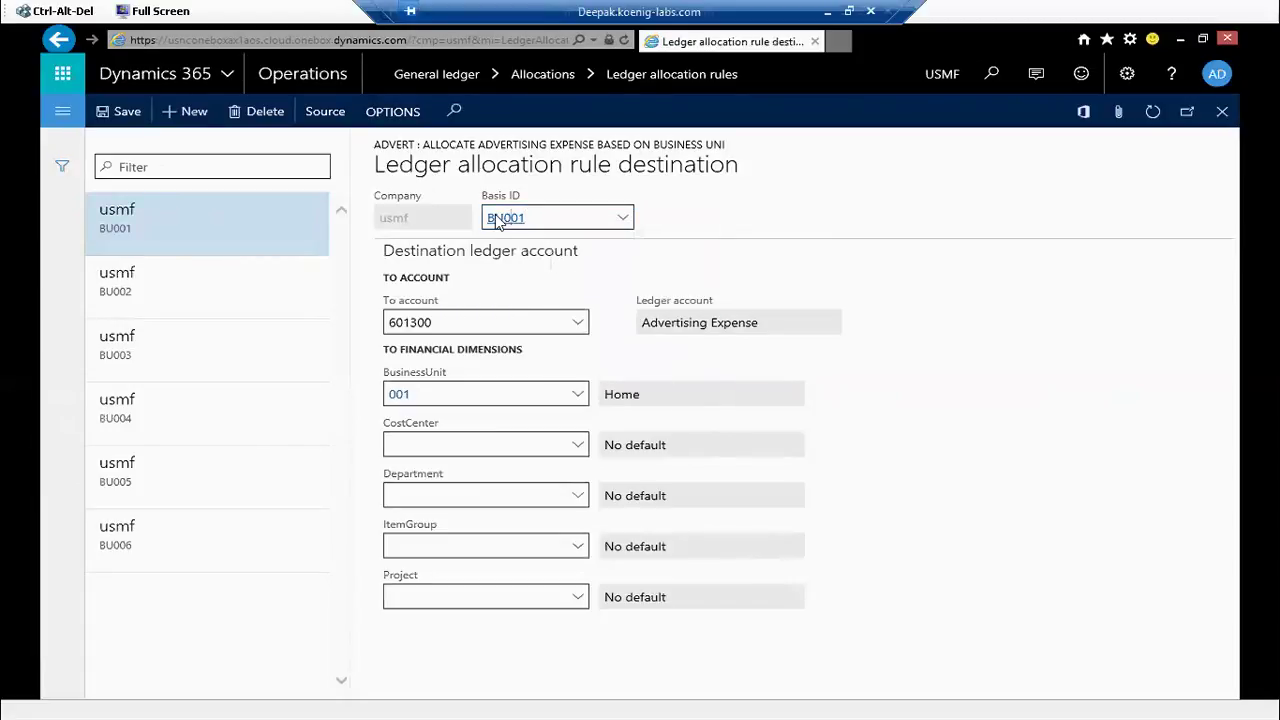
click(497, 222)
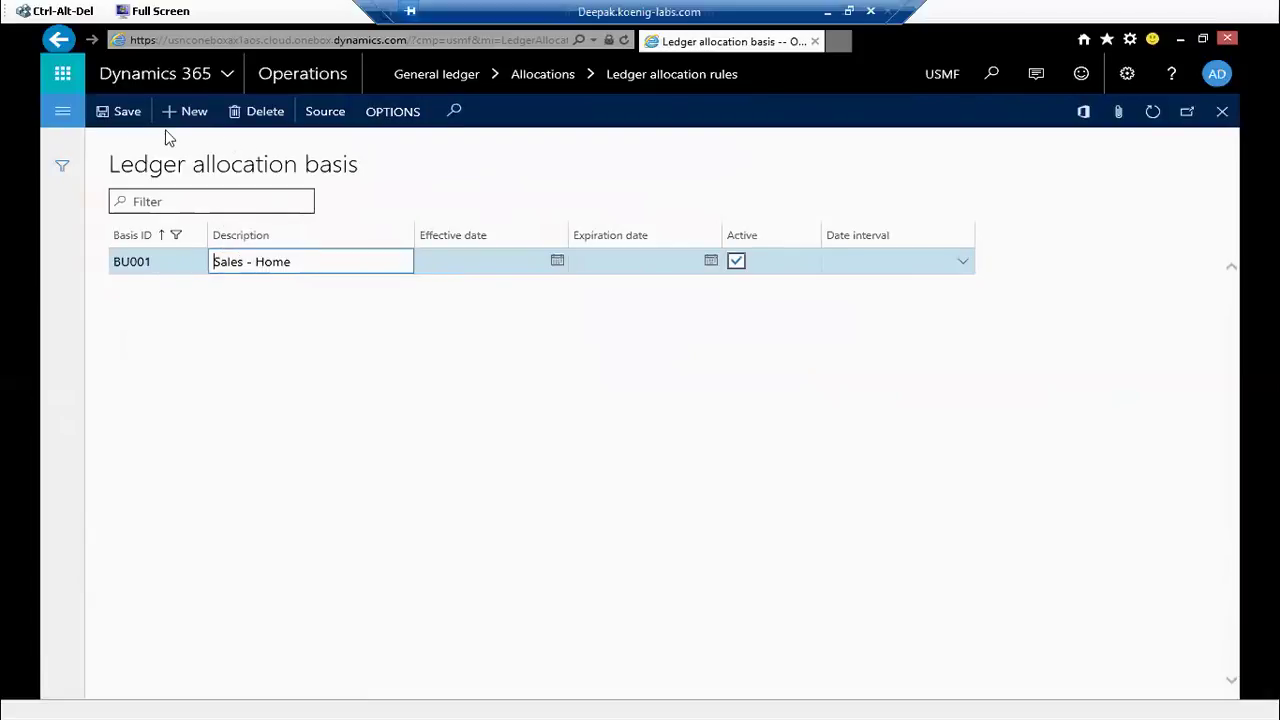
View basis BU001's source accounts, close the basis and destination pages, and reopen General ledger navigation.
click(325, 114)
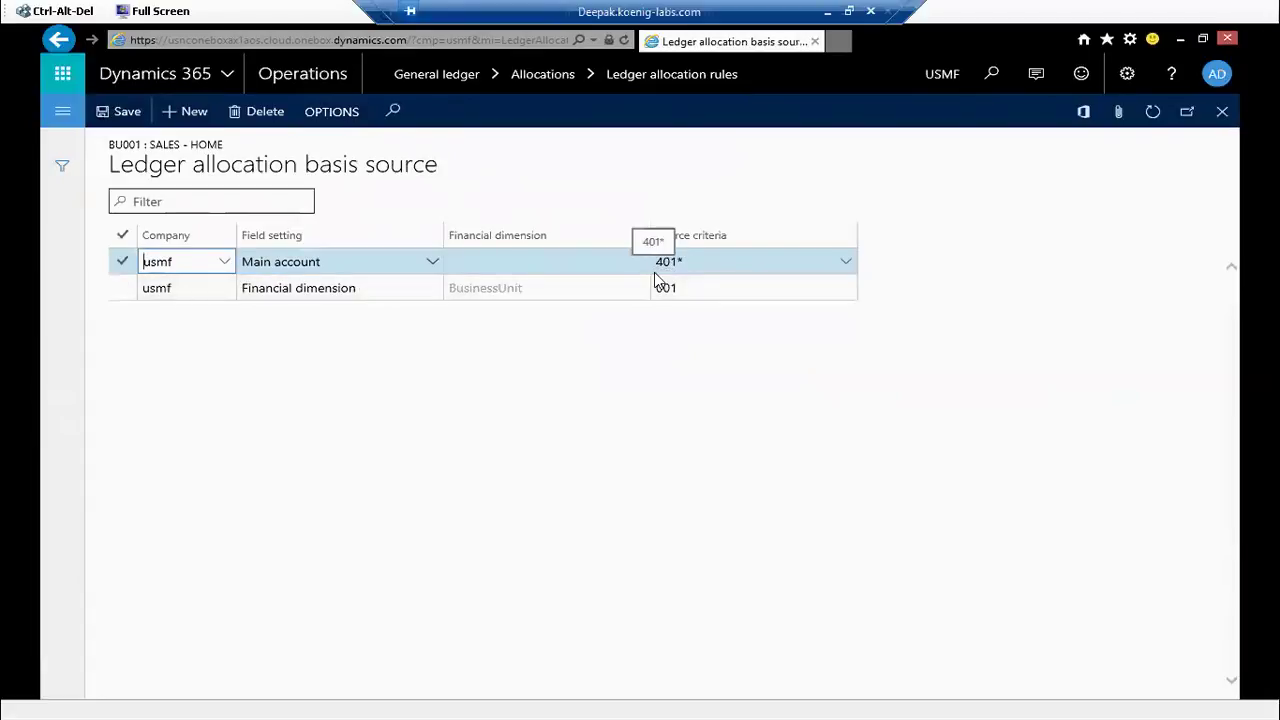
key(Escape)
key(Escape)
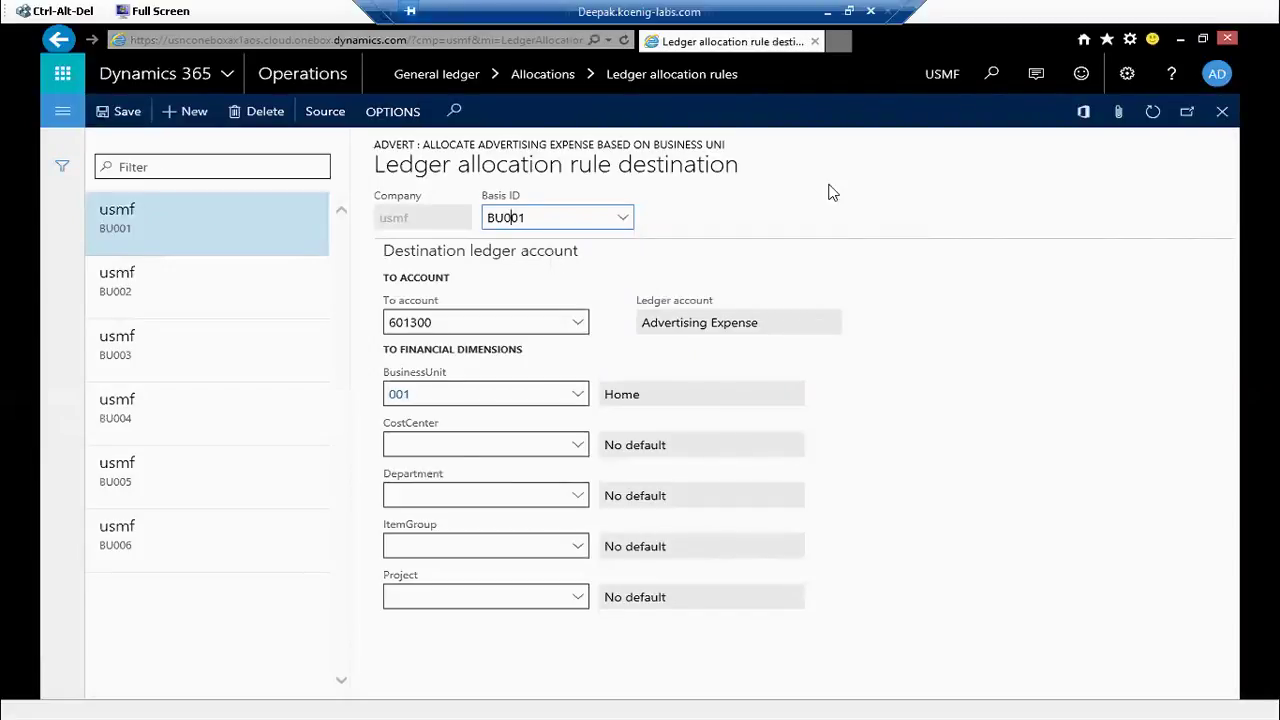
key(Escape)
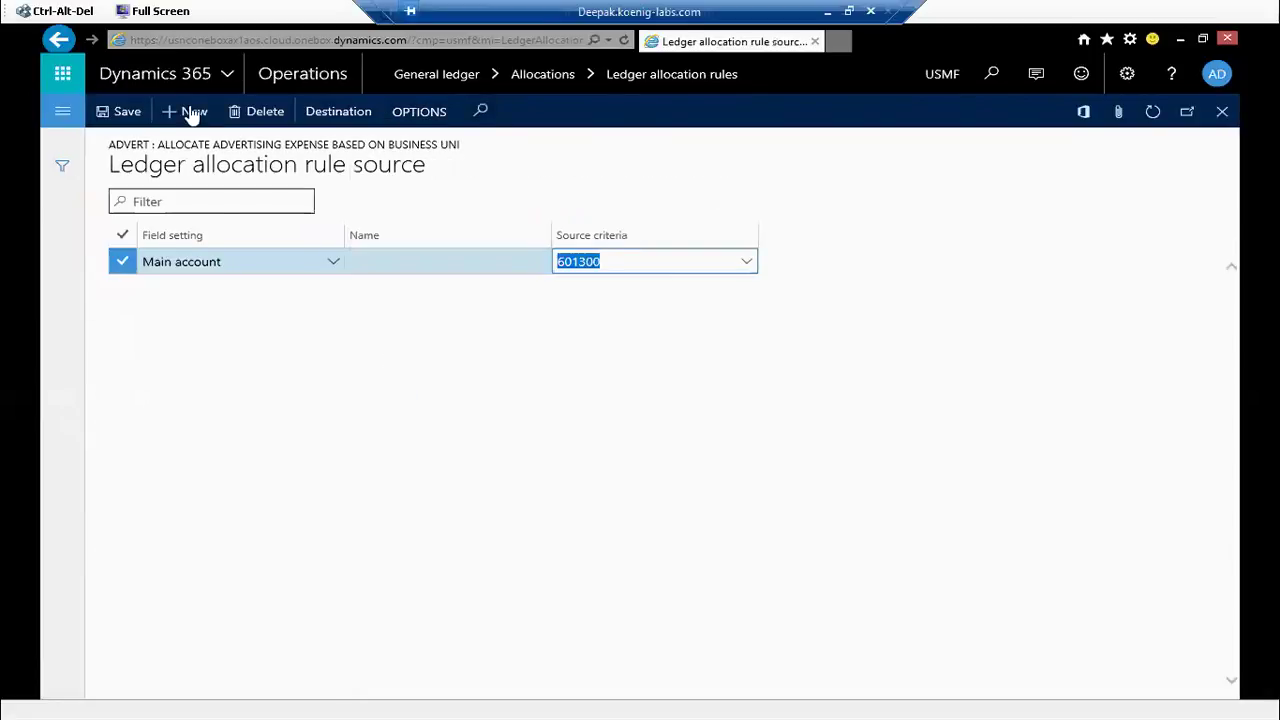
click(62, 112)
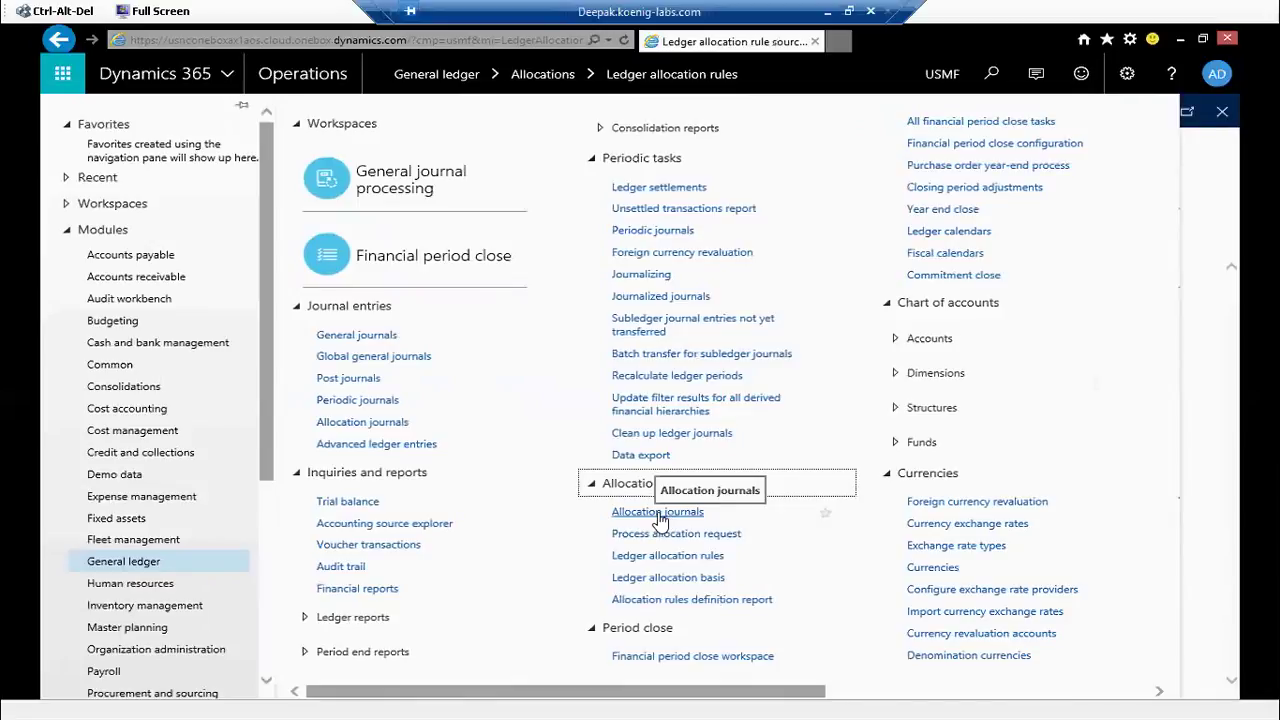
Visit Allocation journals, then bring up Process allocation request with dates 1/20/2018.
click(659, 515)
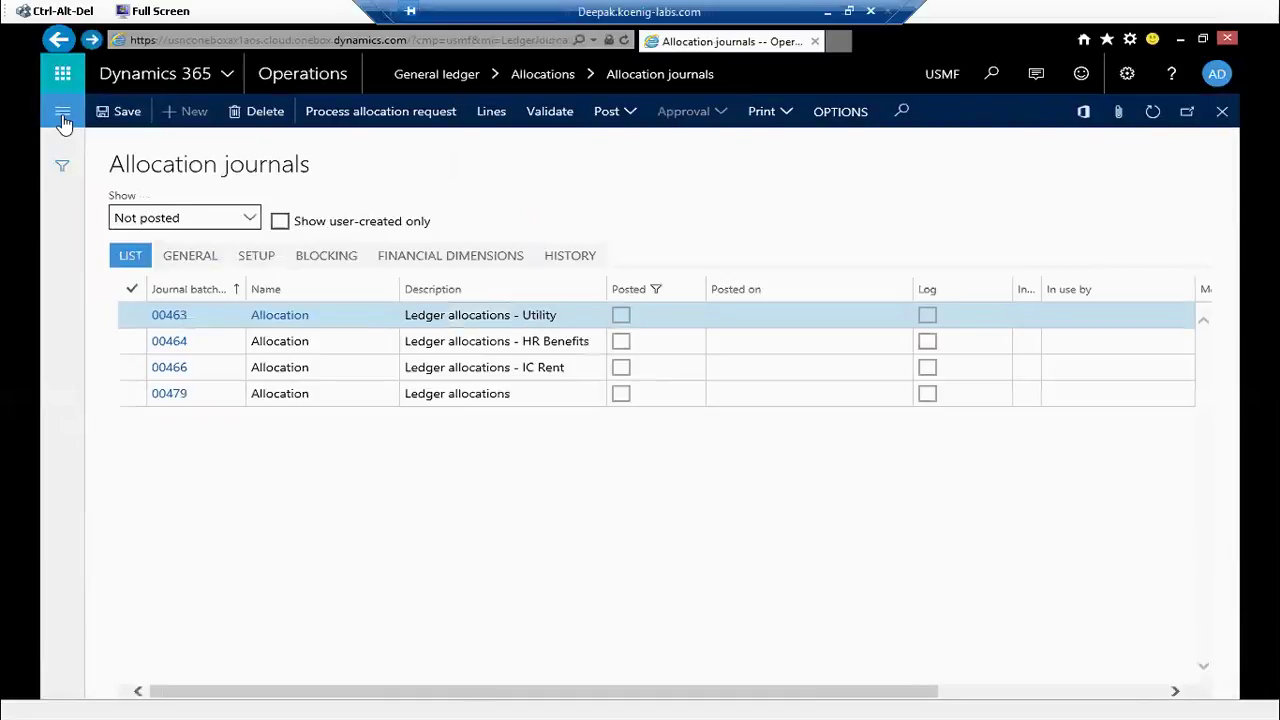
click(63, 115)
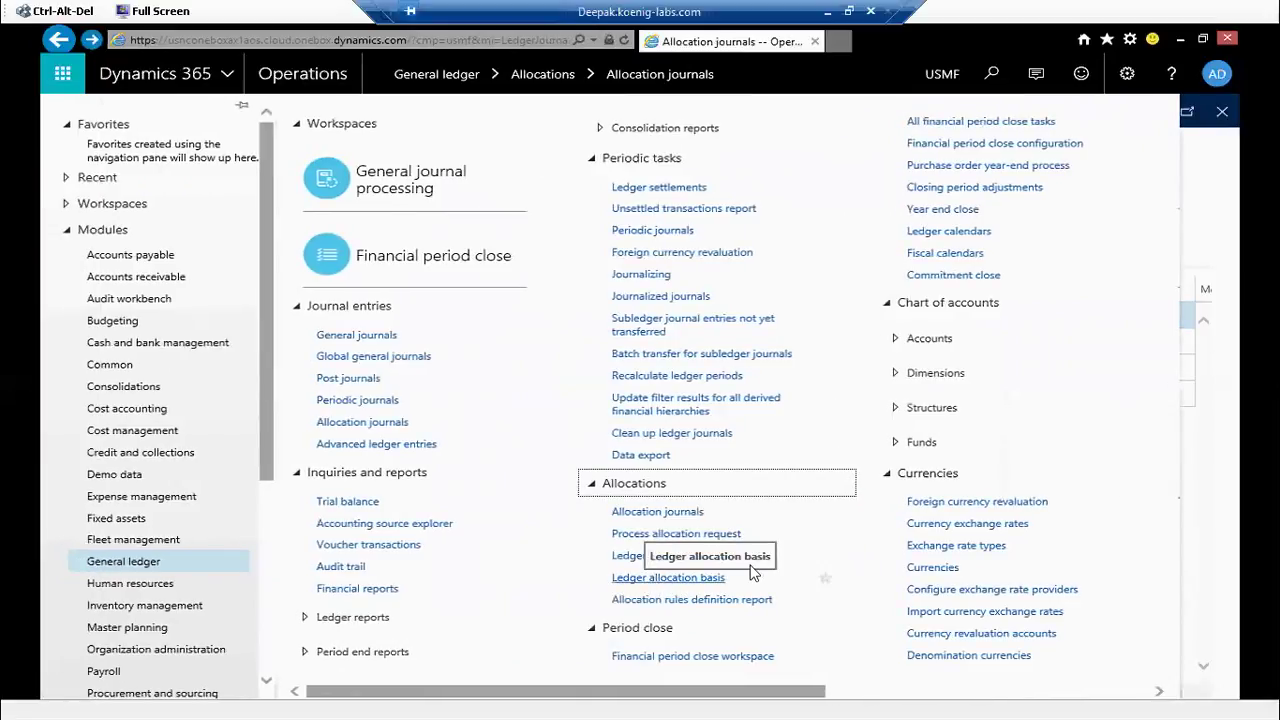
click(646, 536)
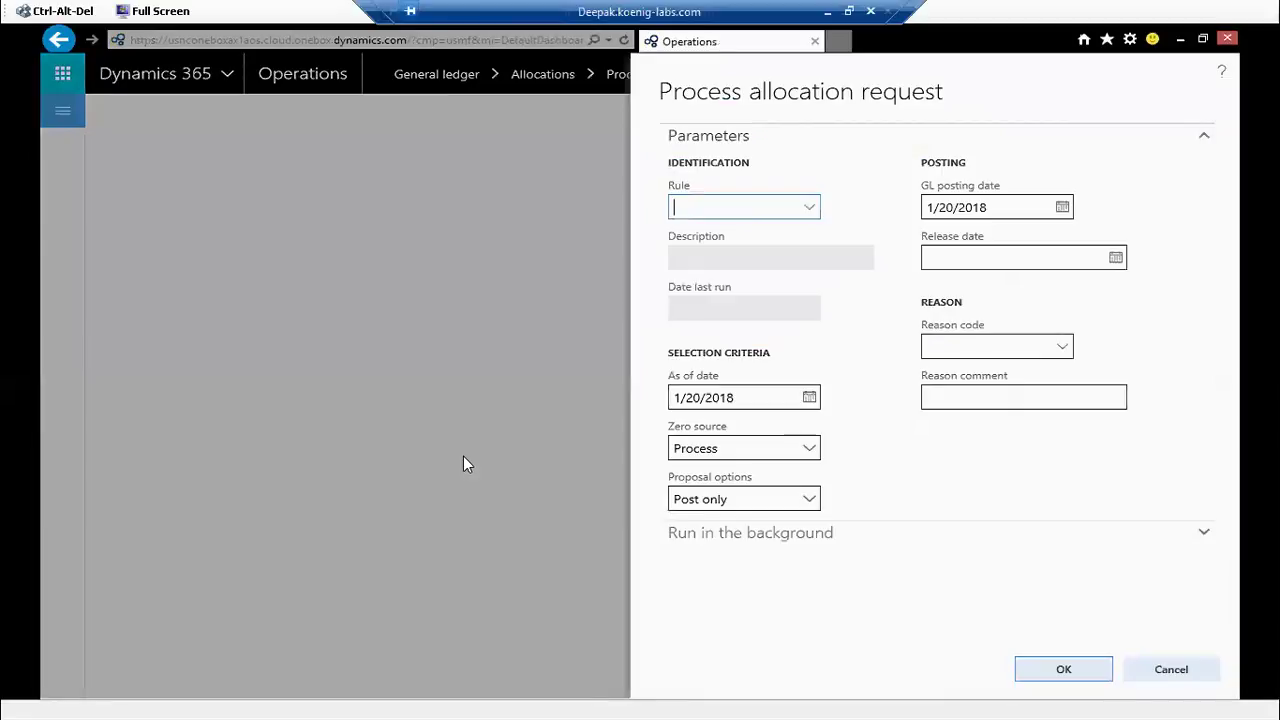
Submit an allocation request for rule Advert with Proposal only as the proposal option.
click(810, 208)
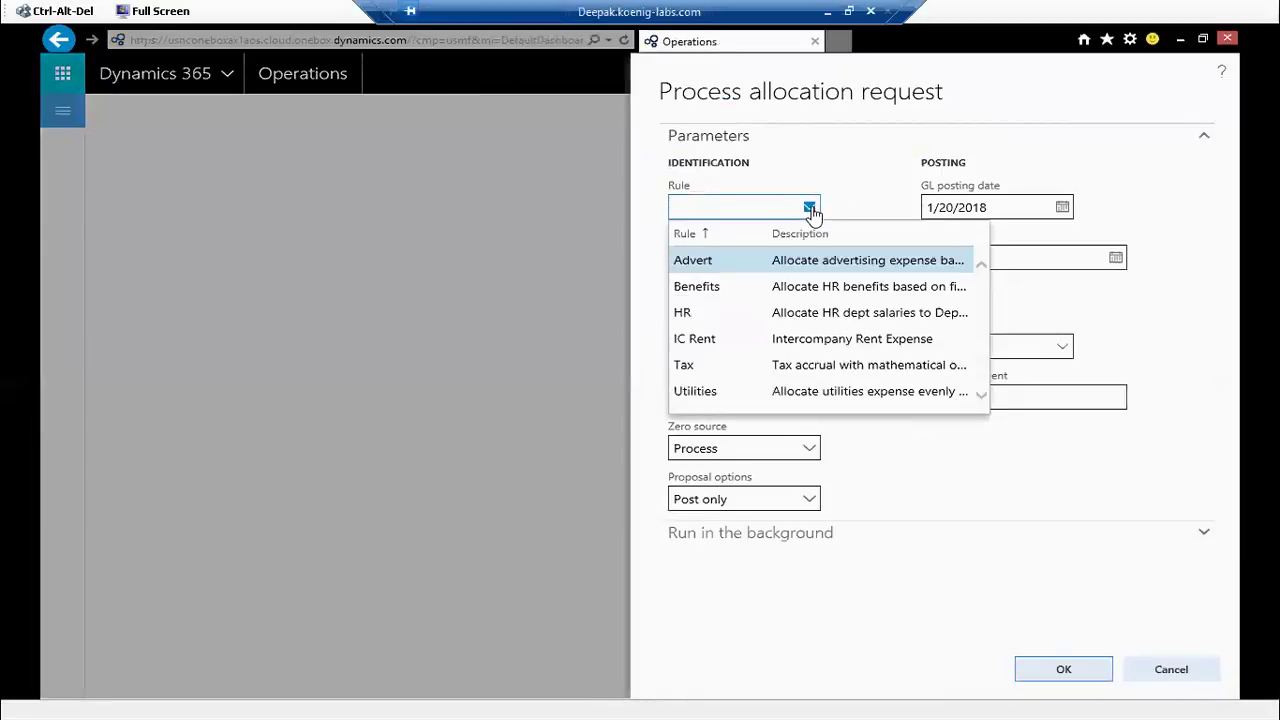
click(754, 260)
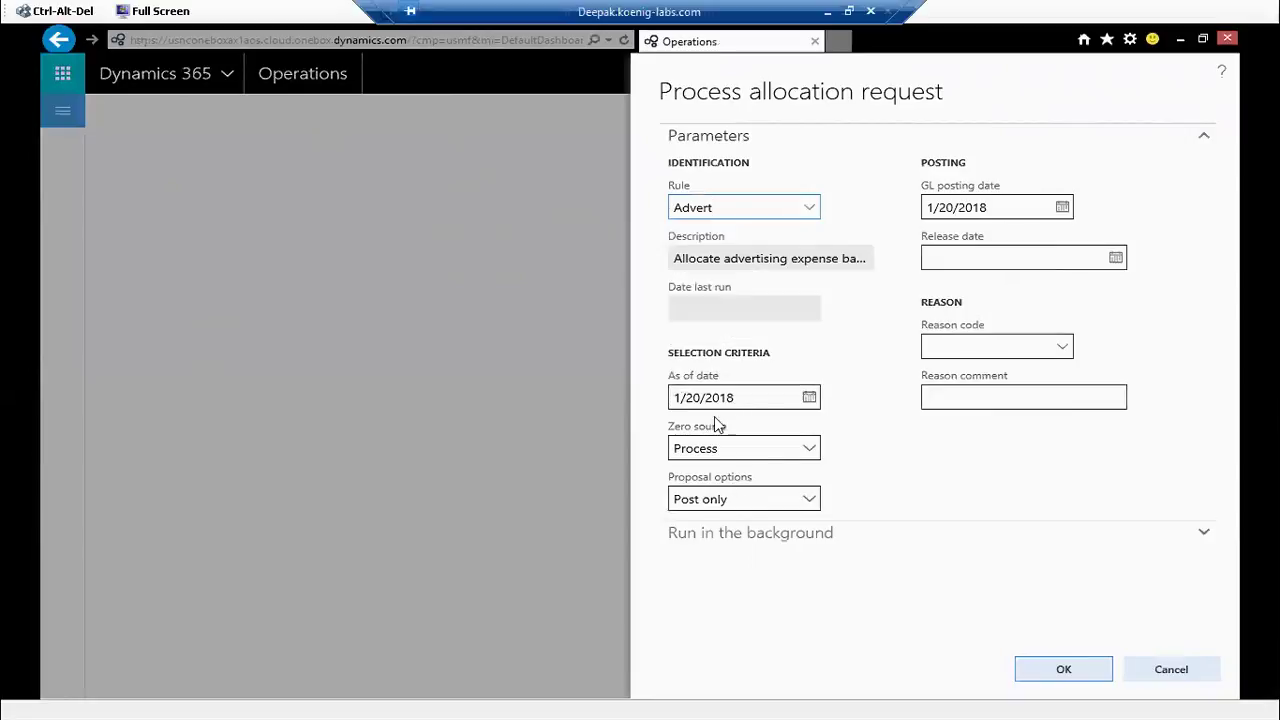
click(809, 501)
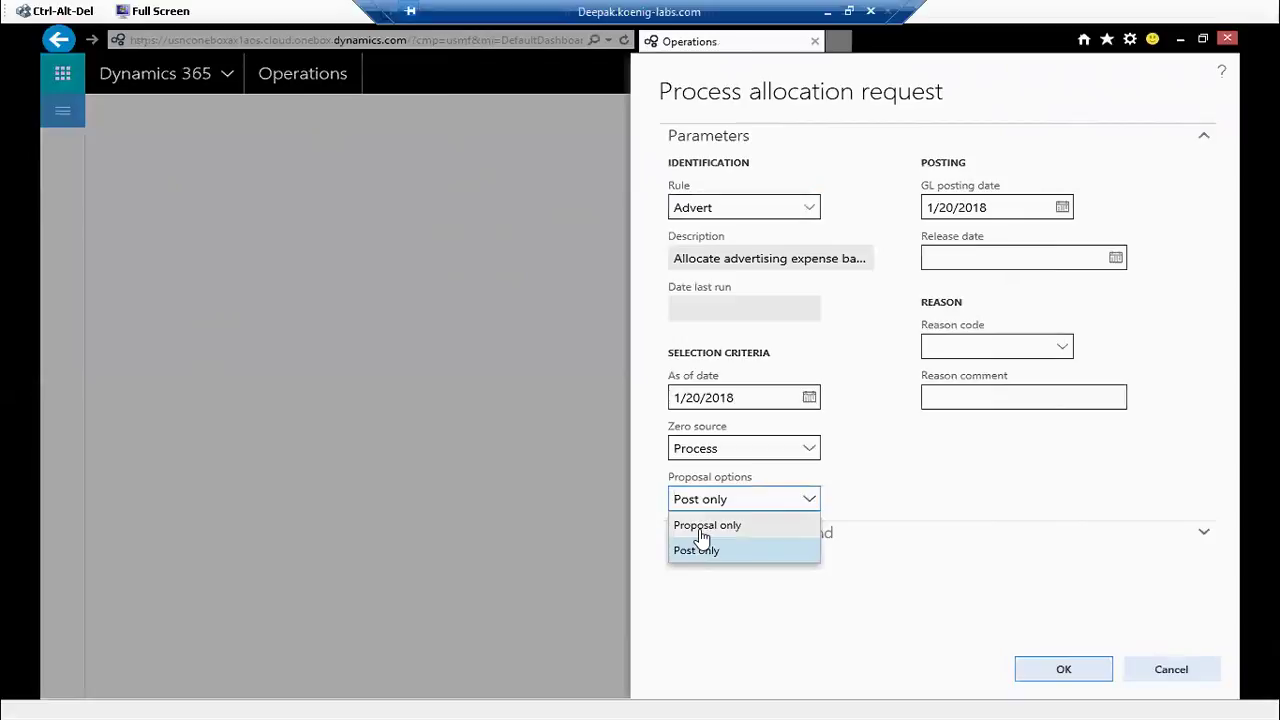
click(702, 530)
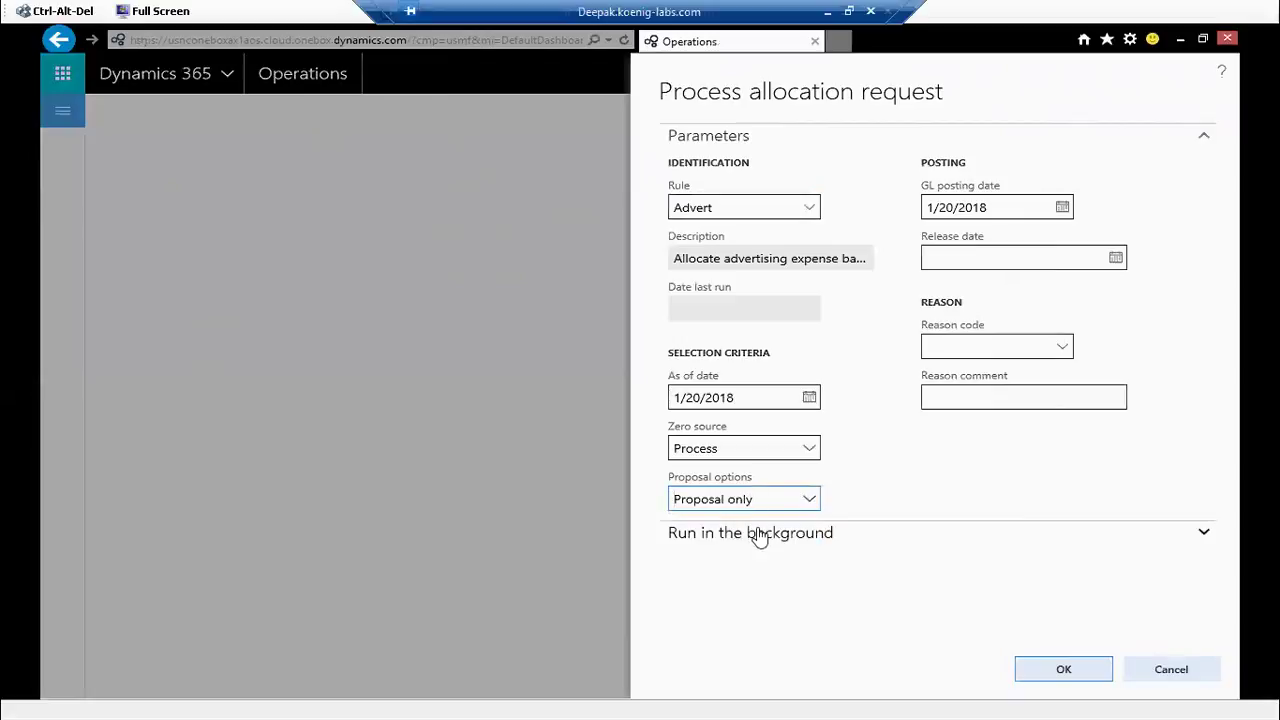
click(1057, 677)
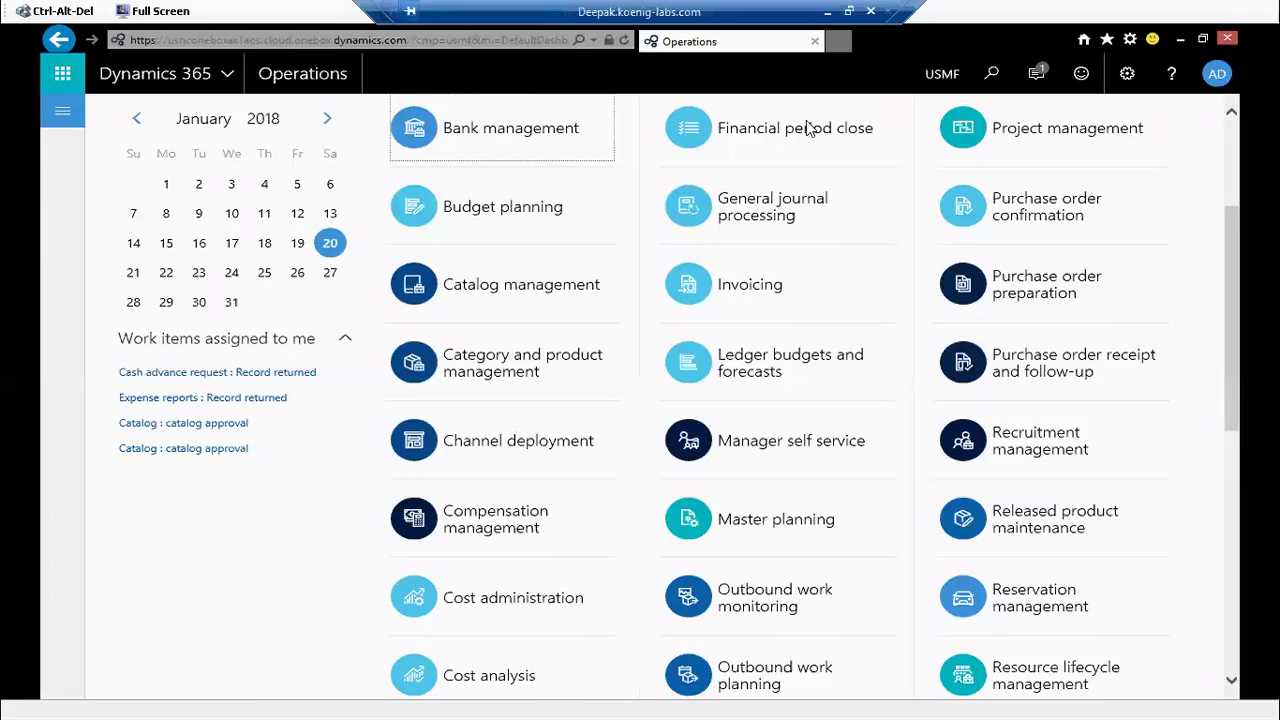
Open Allocation journals, select journal 00584, and show its voucher lines totalling 1,913,075.47.
click(60, 112)
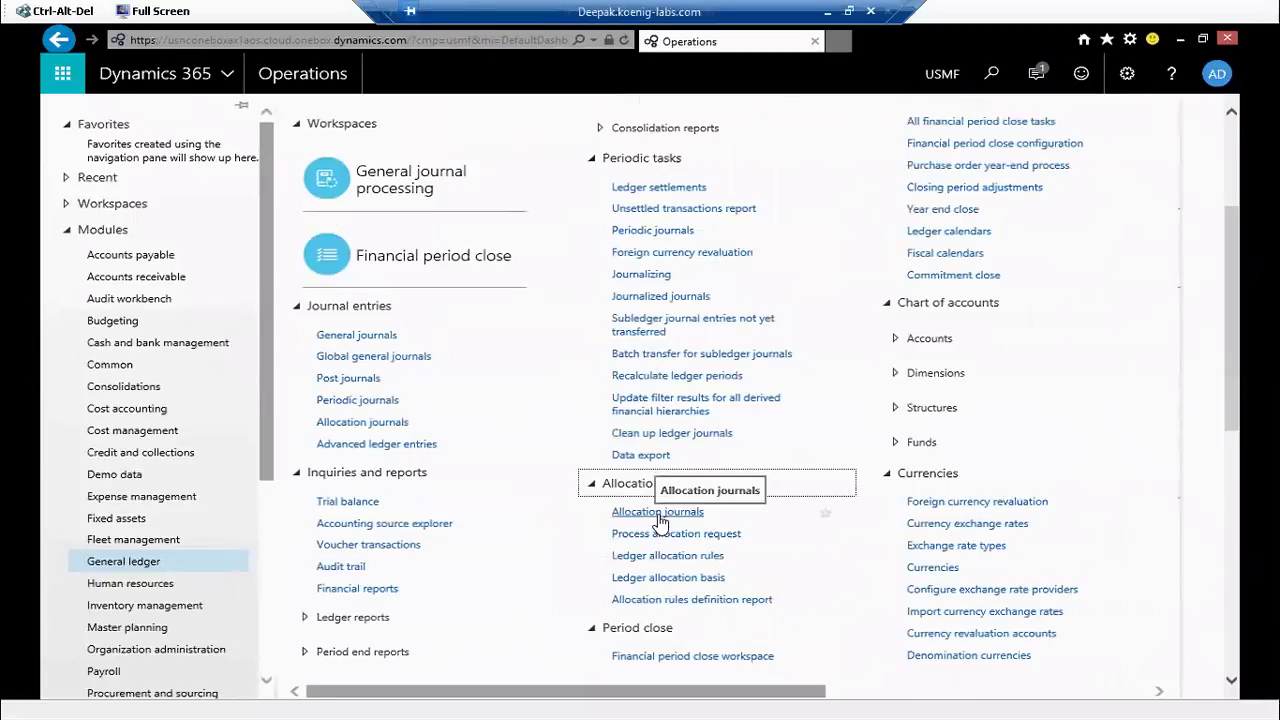
click(658, 512)
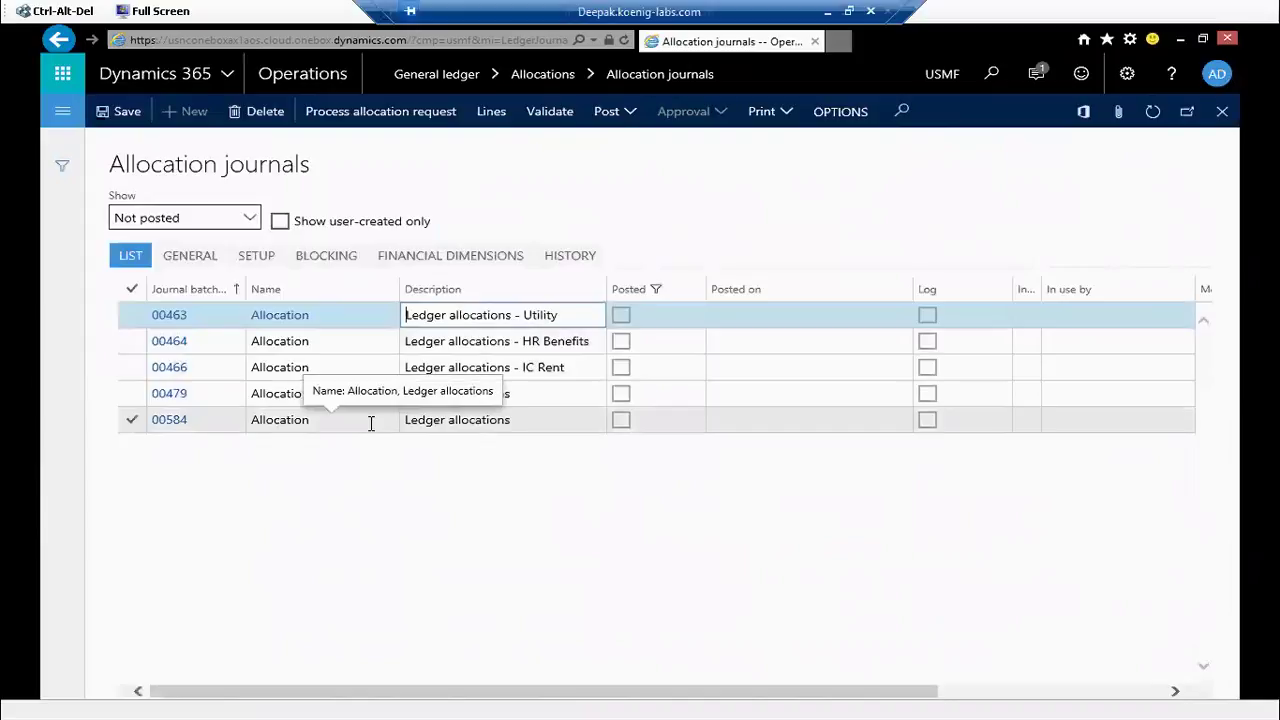
scroll(370, 423, right, 2)
scroll(461, 430, left, 2)
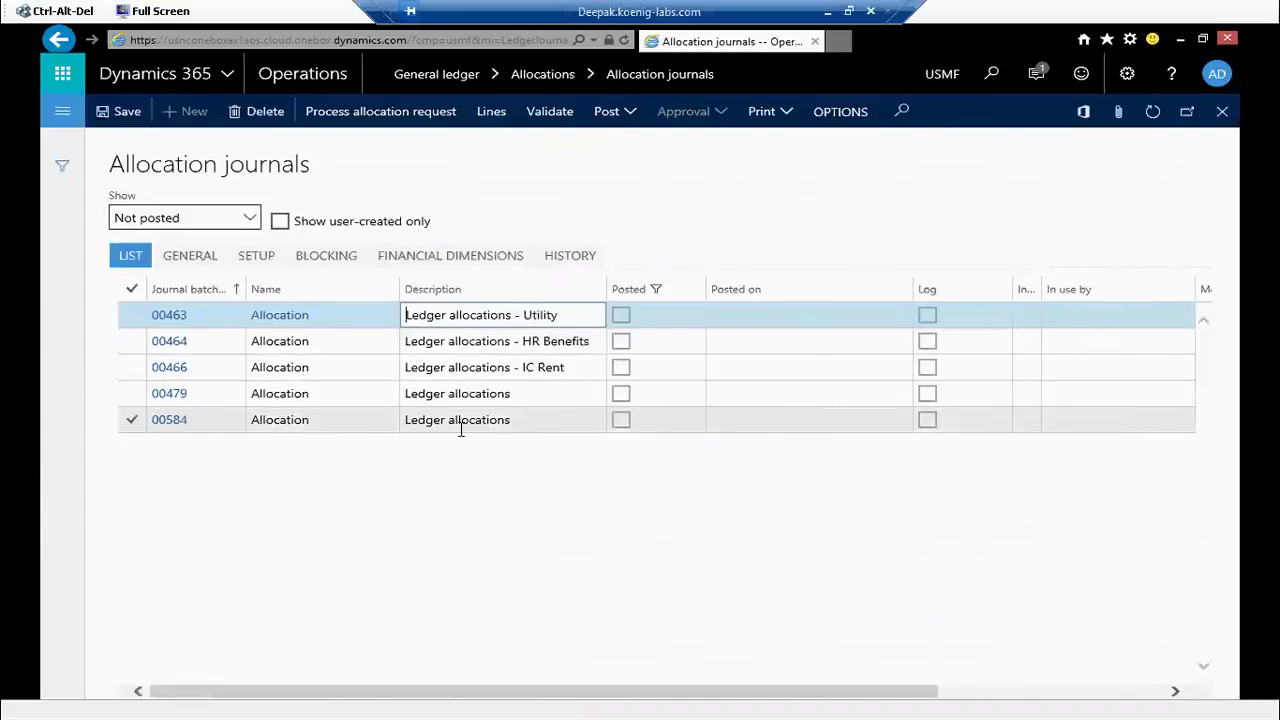
click(457, 314)
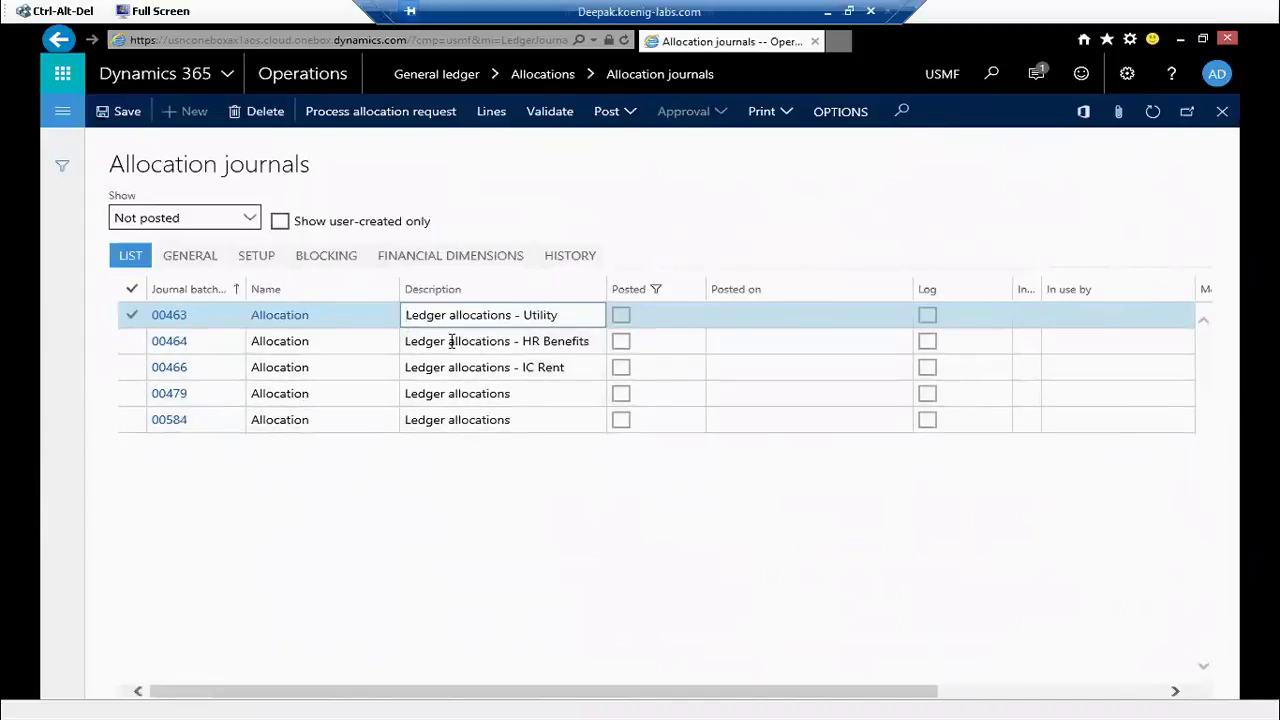
double_click(443, 420)
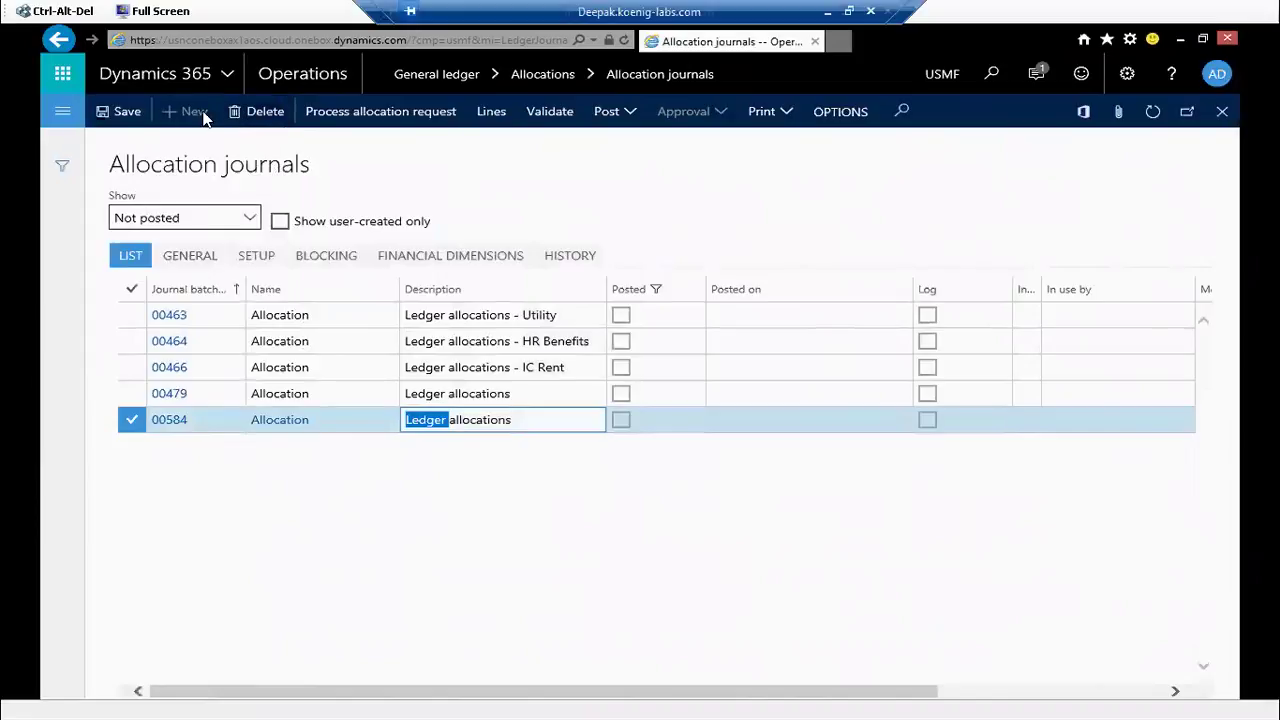
click(533, 118)
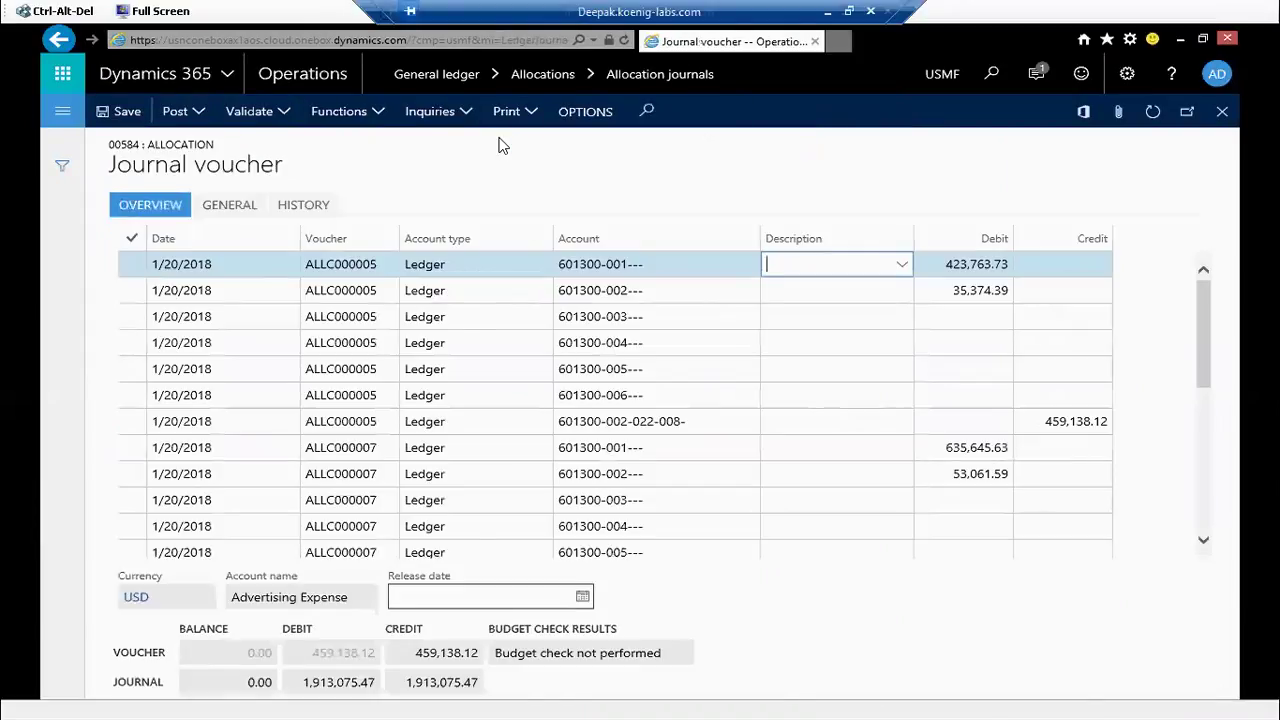
click(592, 265)
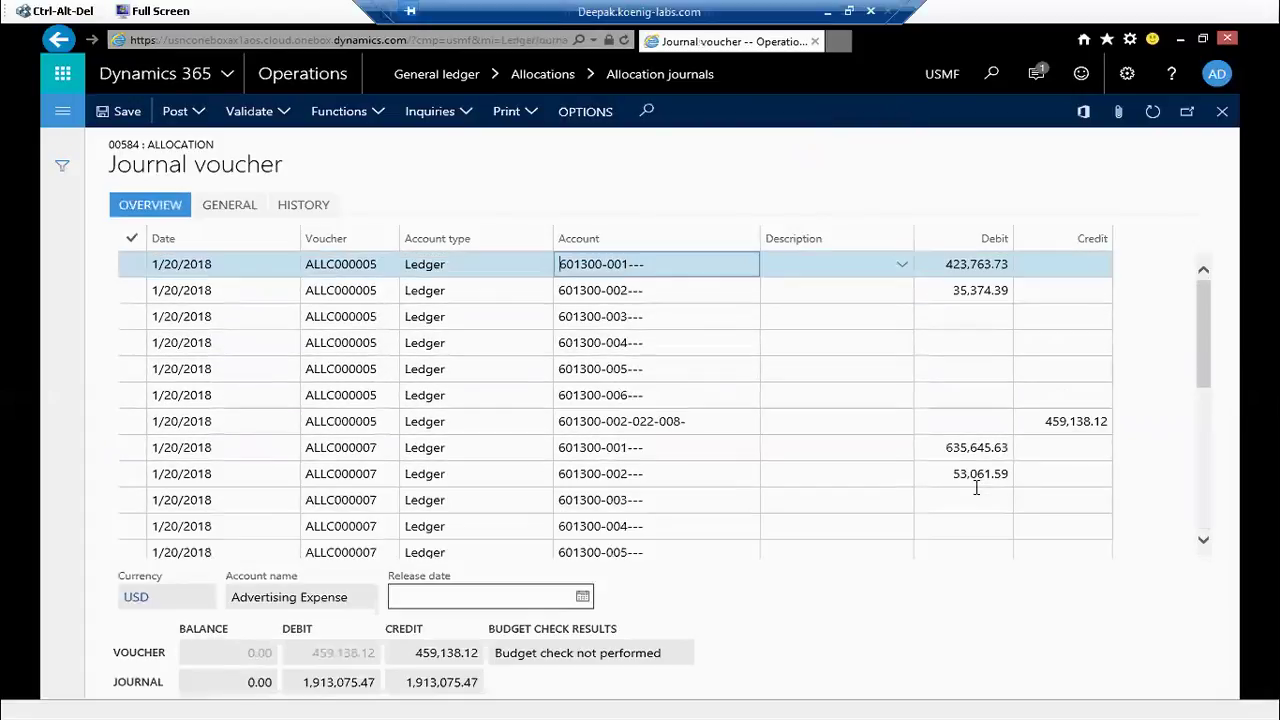
scroll(976, 487, down, 5)
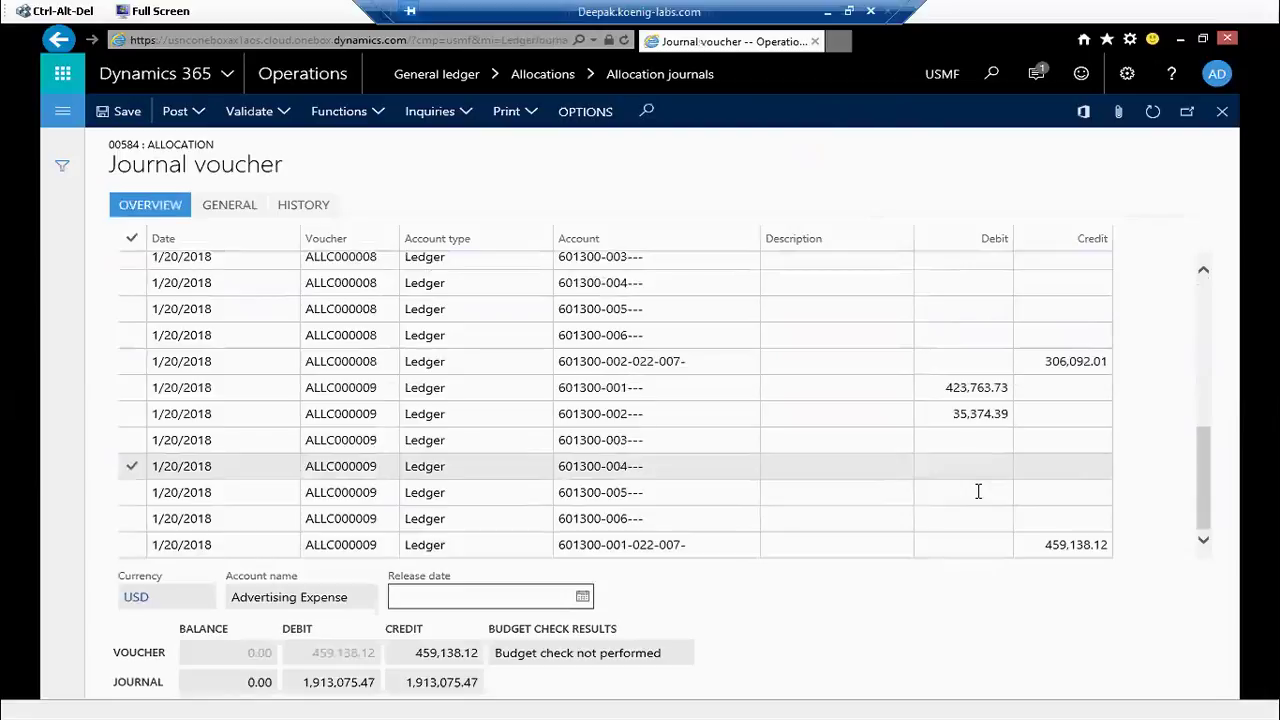
scroll(978, 491, up, 5)
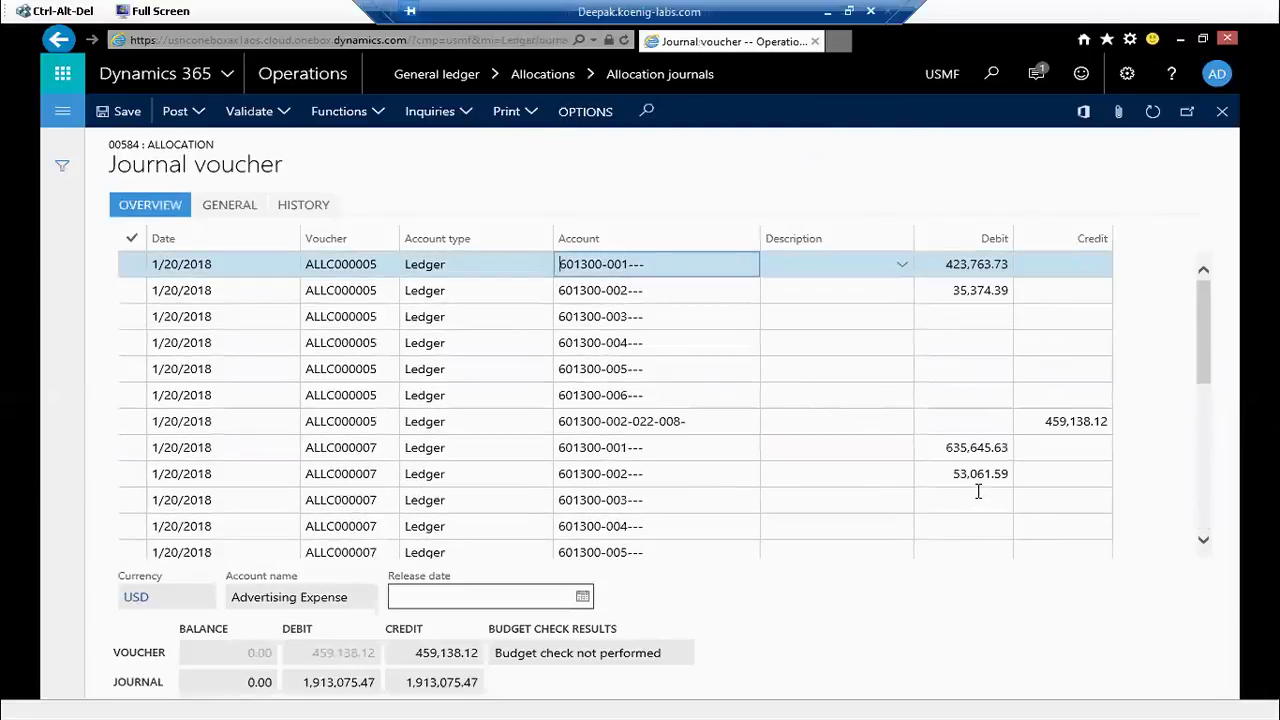
key(Right)
key(Right)
key(Right)
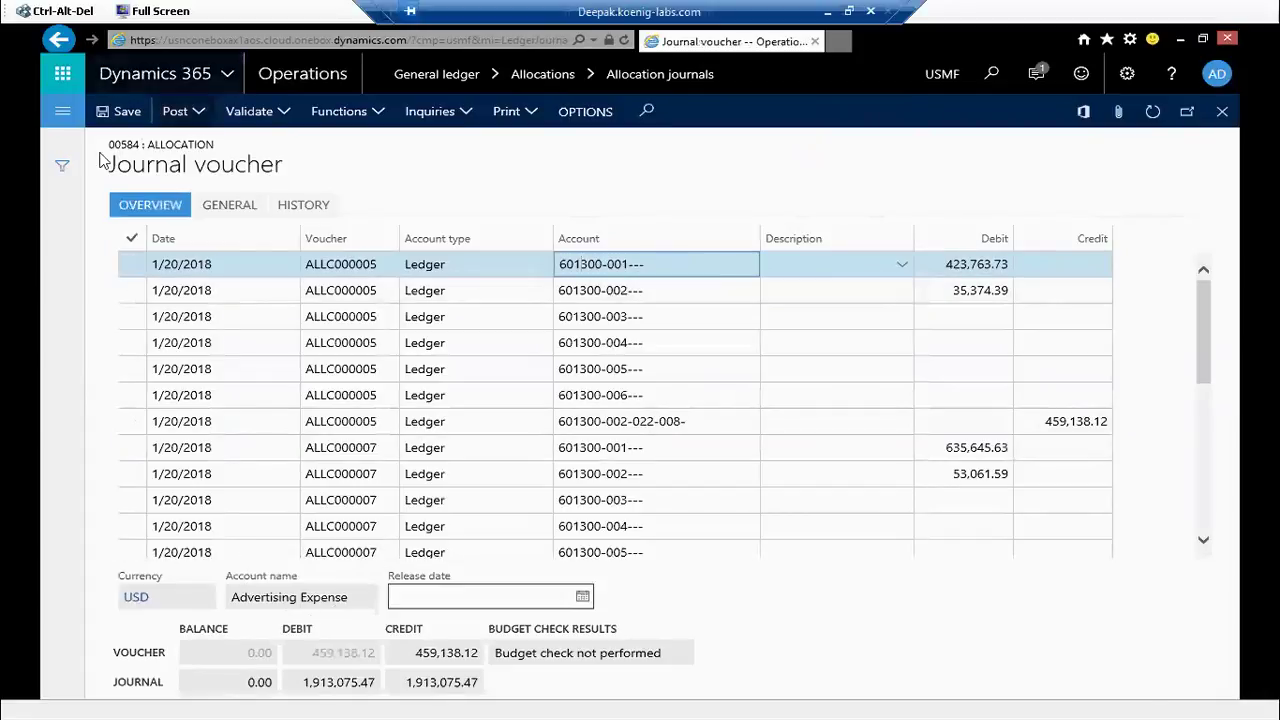
click(180, 116)
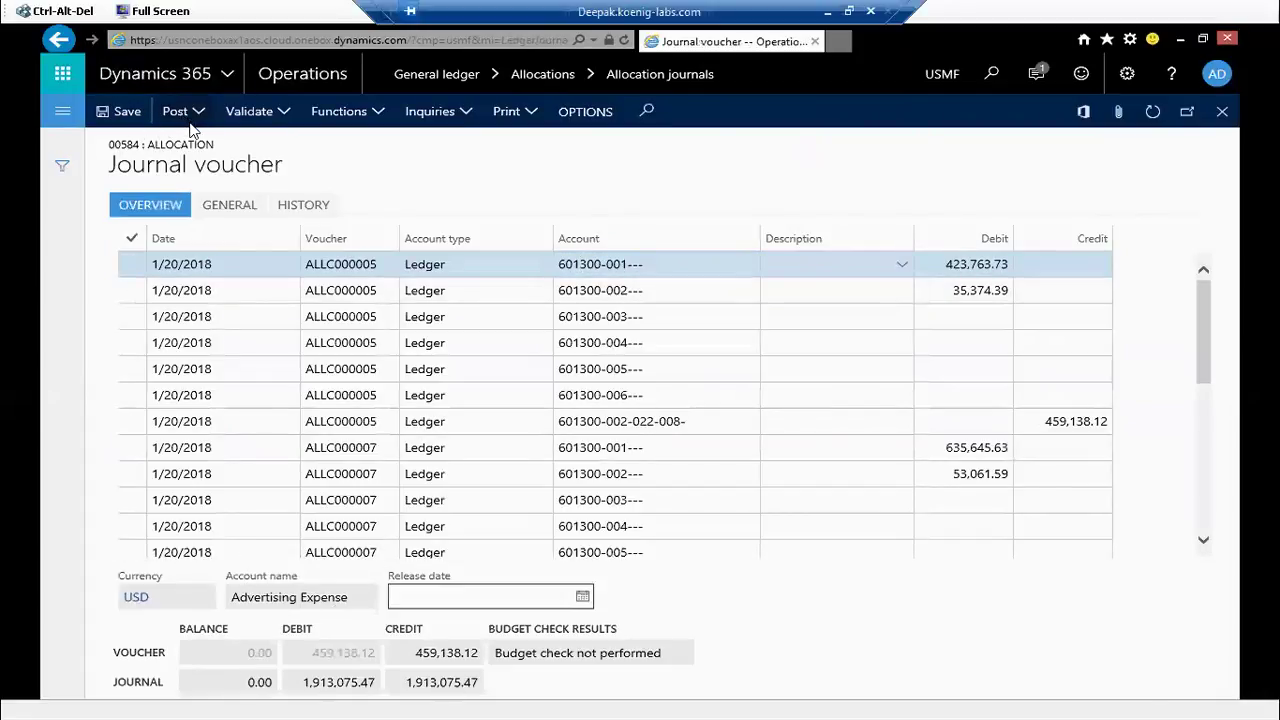
Post allocation journal 00584 from the Post menu and let validation and posting run.
click(186, 122)
click(472, 188)
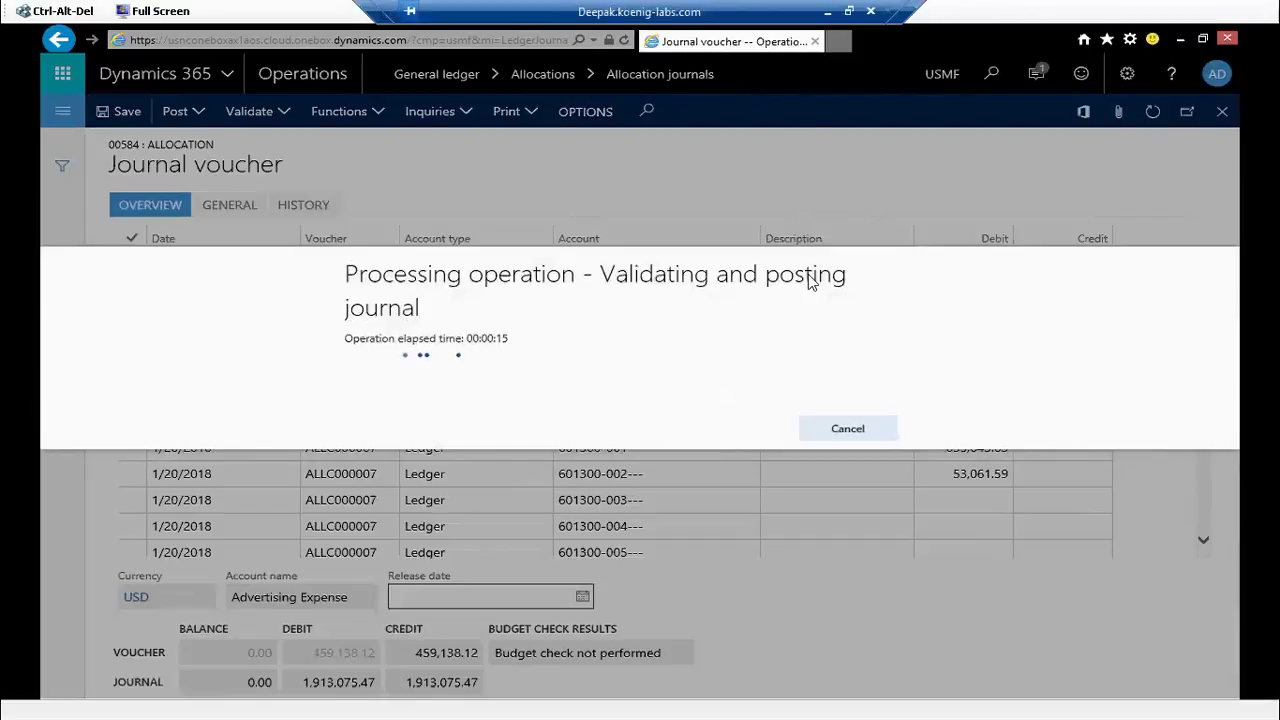
key(alt+q)
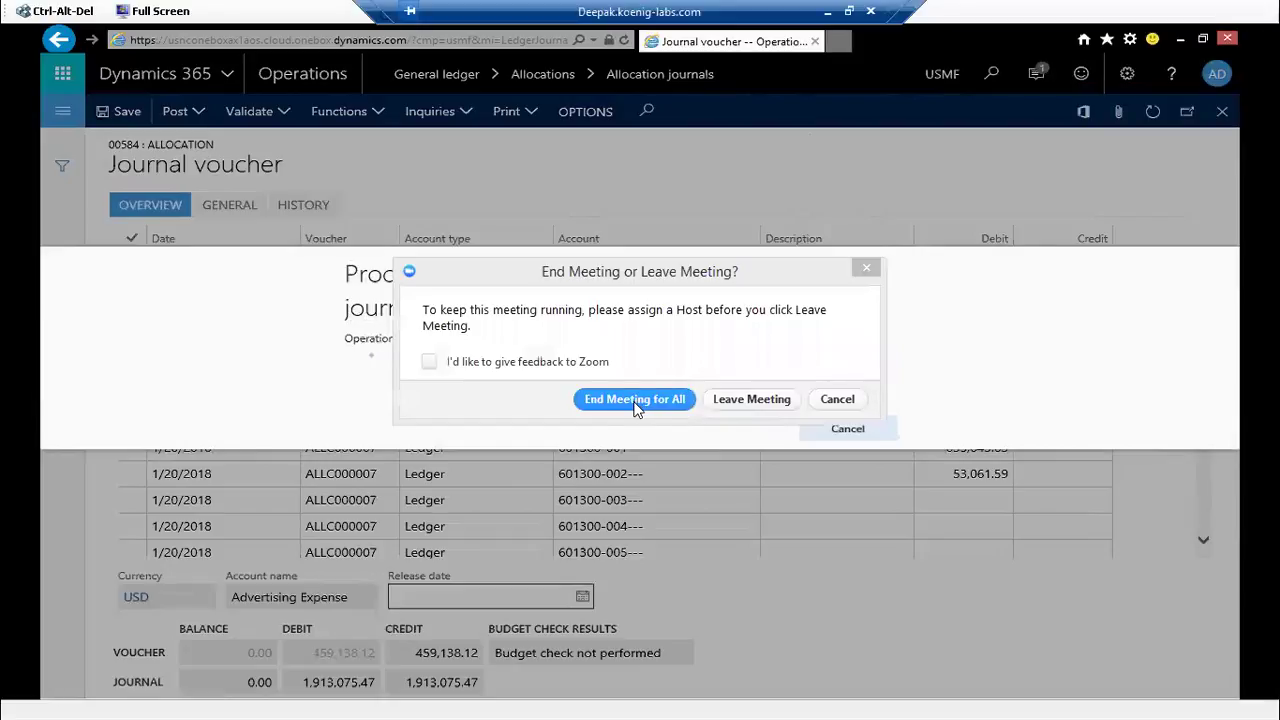